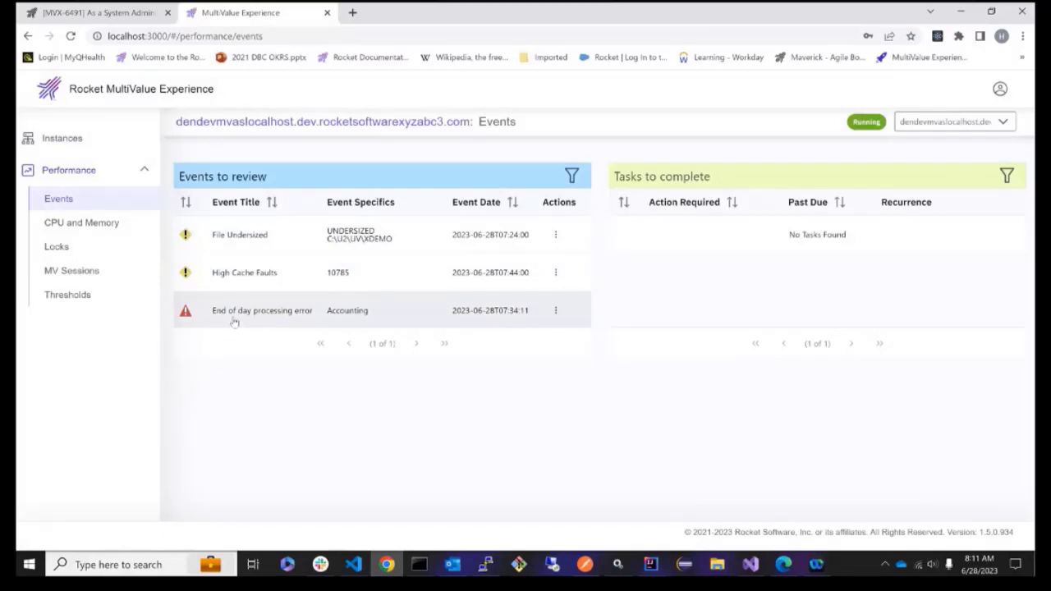
Open the End of day processing error event and read its specifics, actions to complete and additional details
click(235, 320)
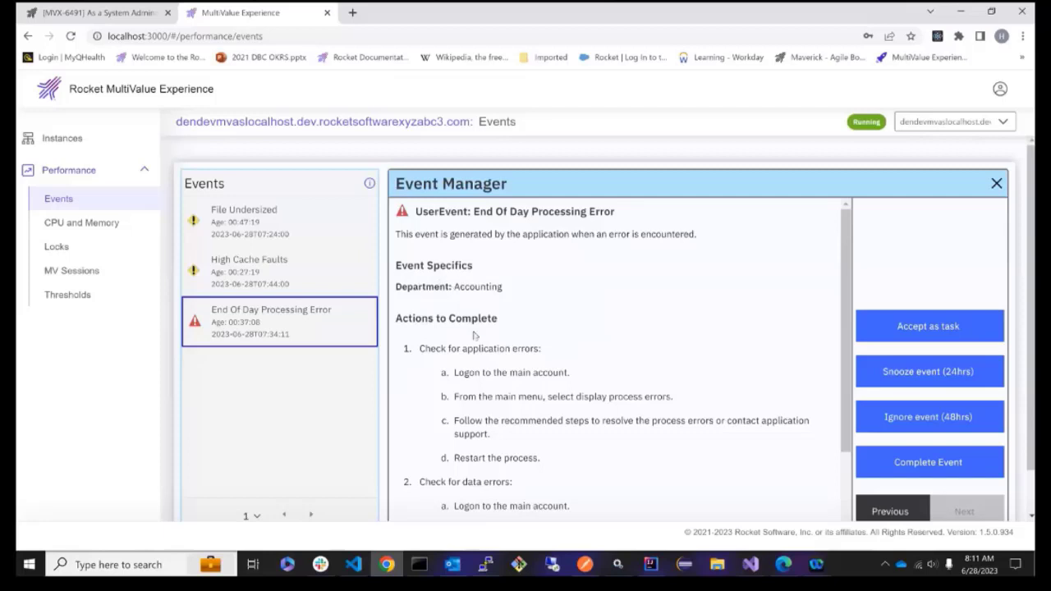
scroll(474, 336, down, 5)
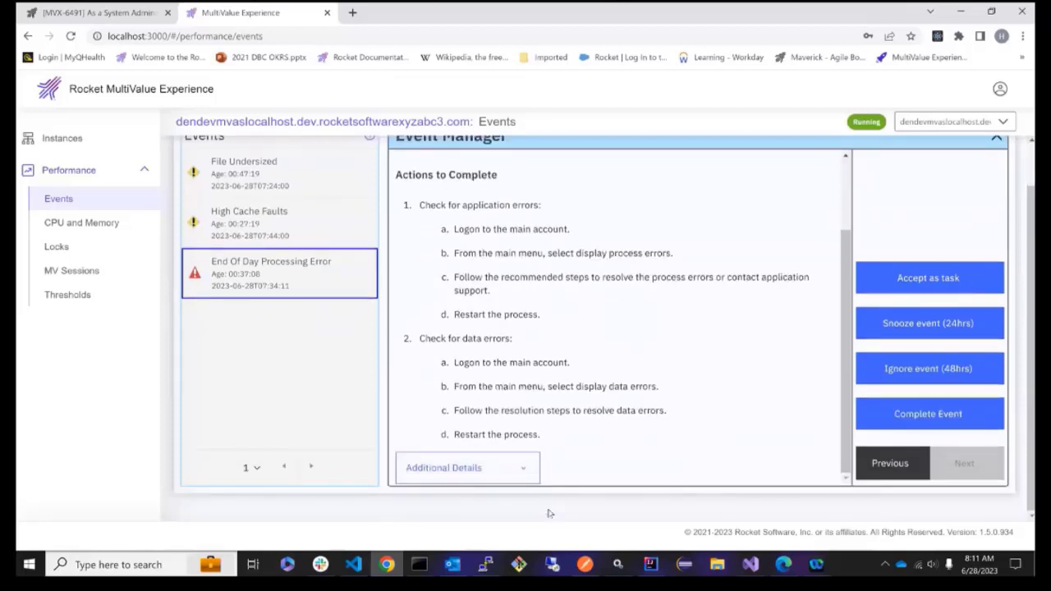
click(525, 466)
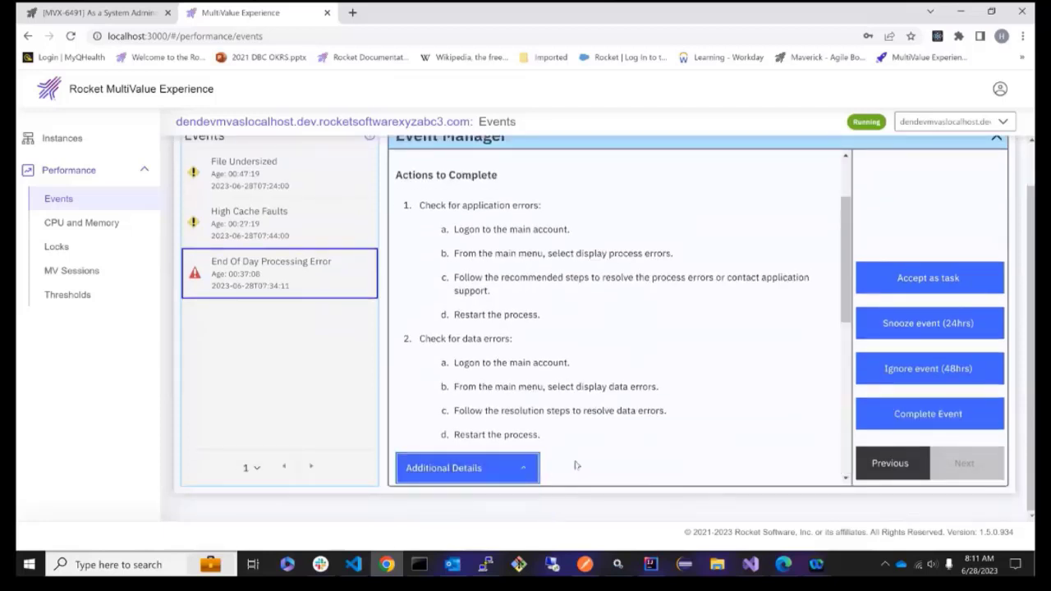
scroll(575, 465, down, 8)
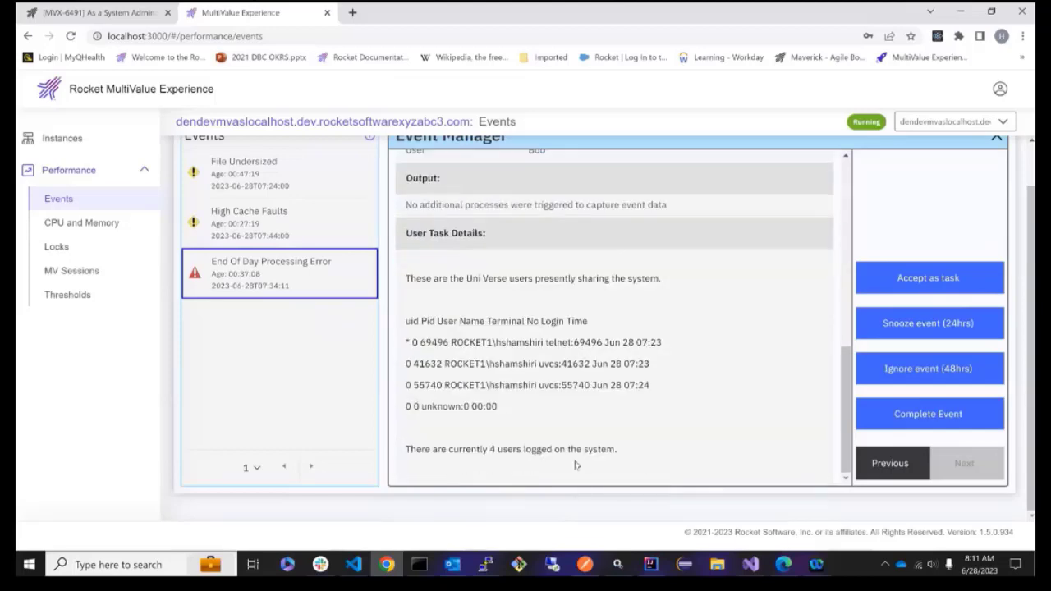
scroll(576, 465, up, 10)
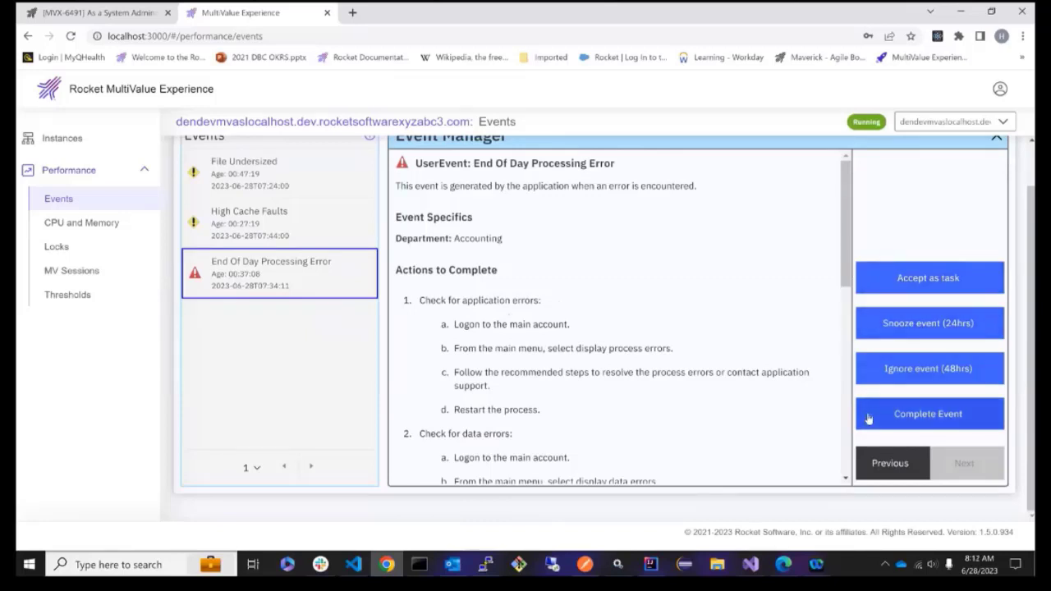
scroll(649, 294, down, 3)
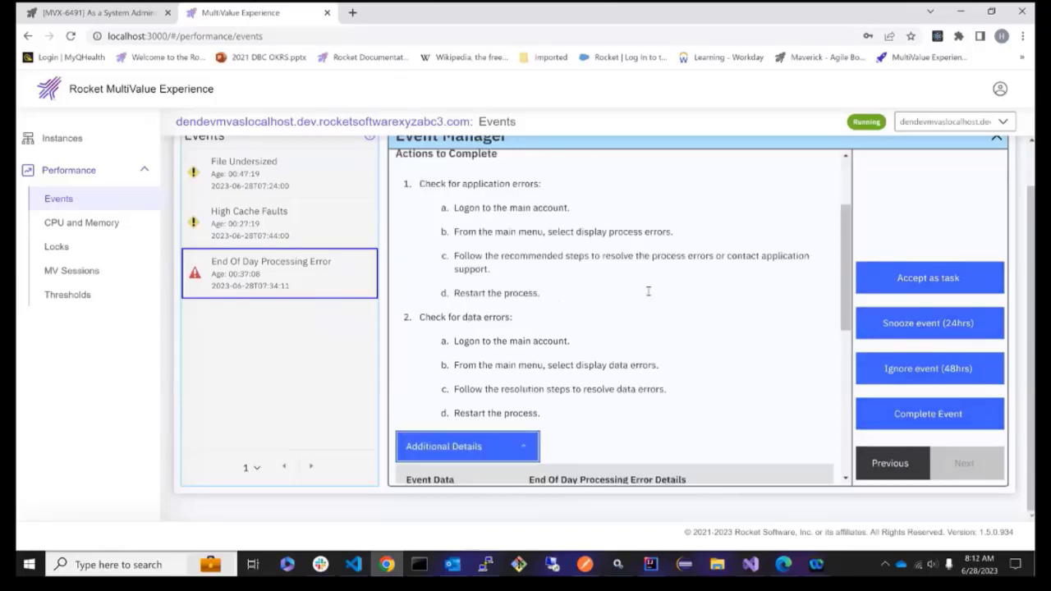
scroll(650, 296, down, 4)
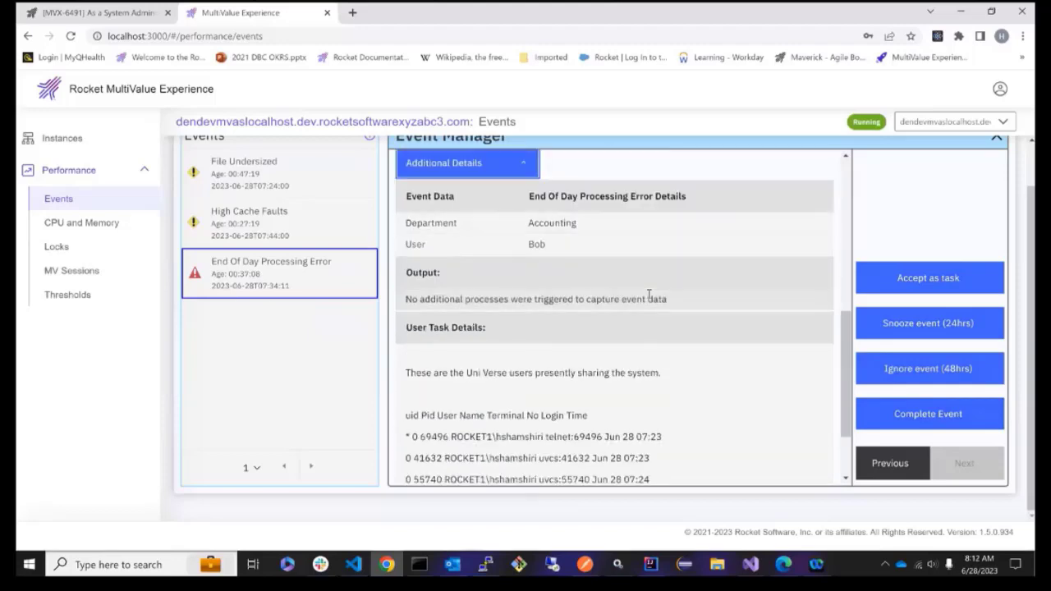
scroll(650, 296, up, 8)
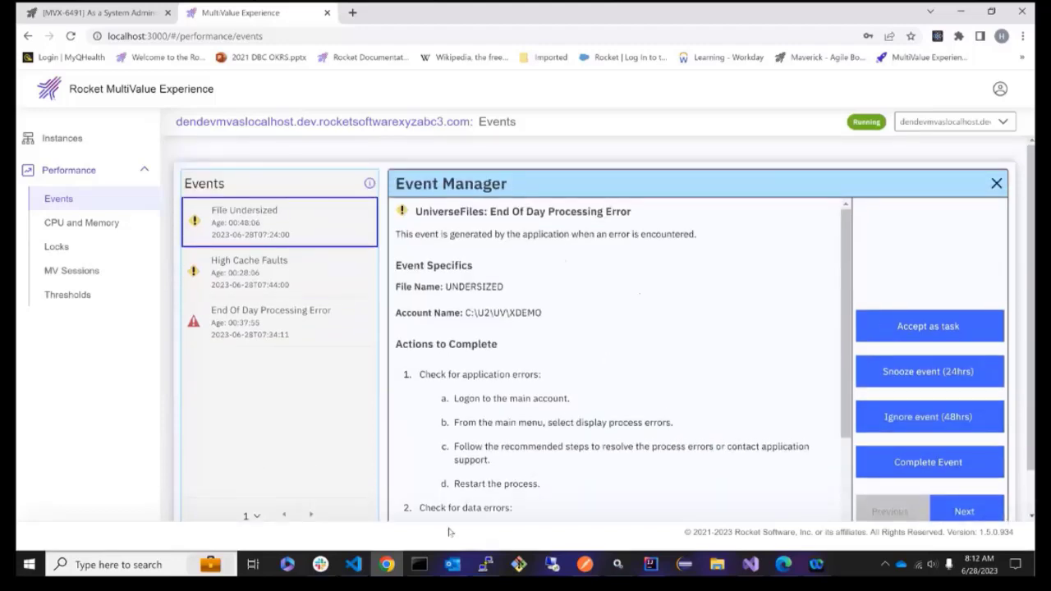
Switch to Visual Studio Code, move its window beside the event manager, and skim the TESTUSEREVENT.B program through to the MVX.GEN.EVENT.B call
mouse_move(361, 569)
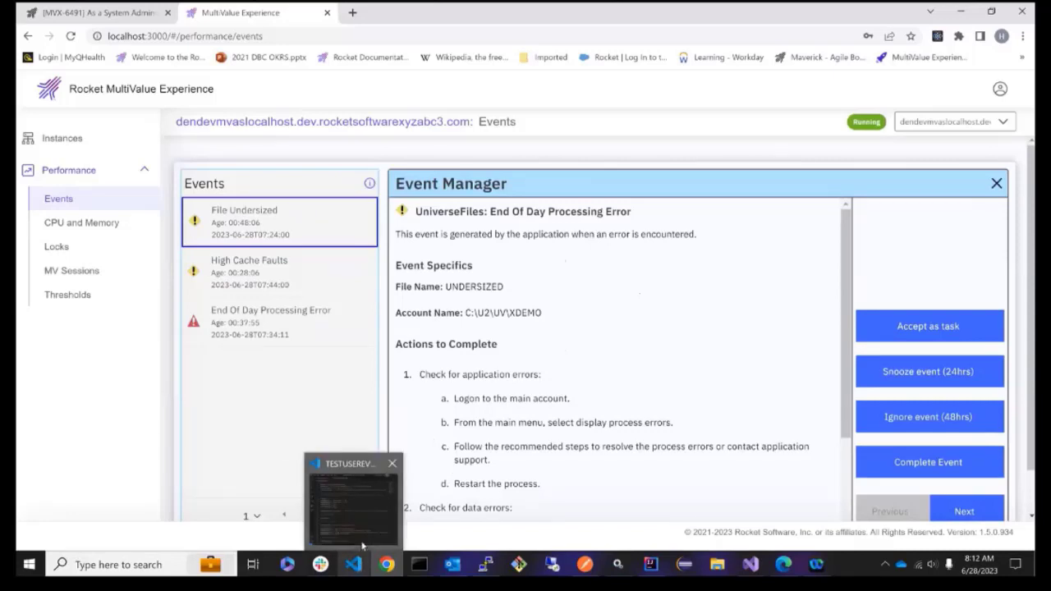
click(362, 546)
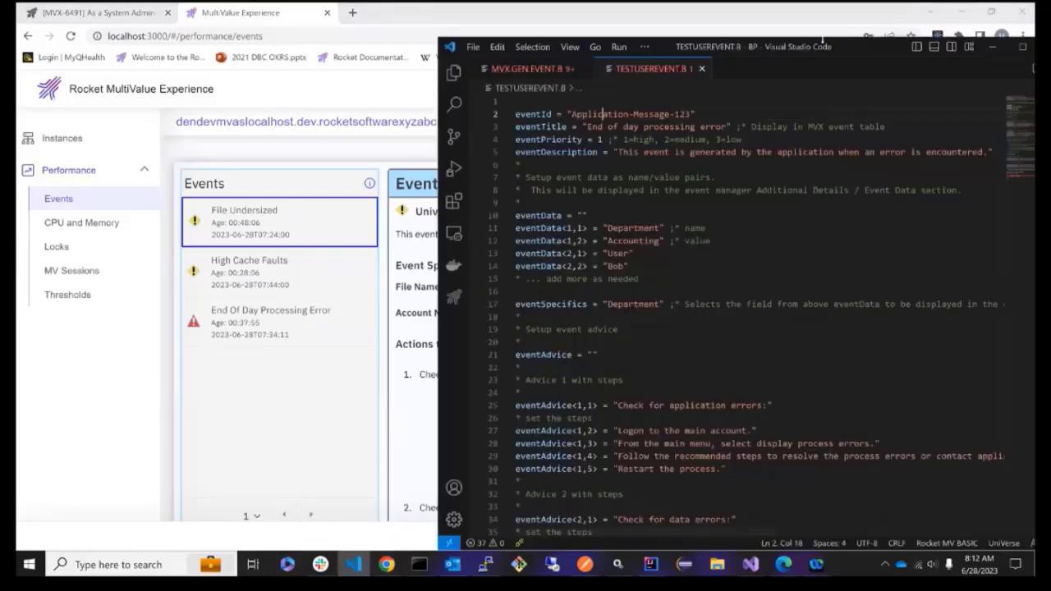
drag(834, 51, 975, 48)
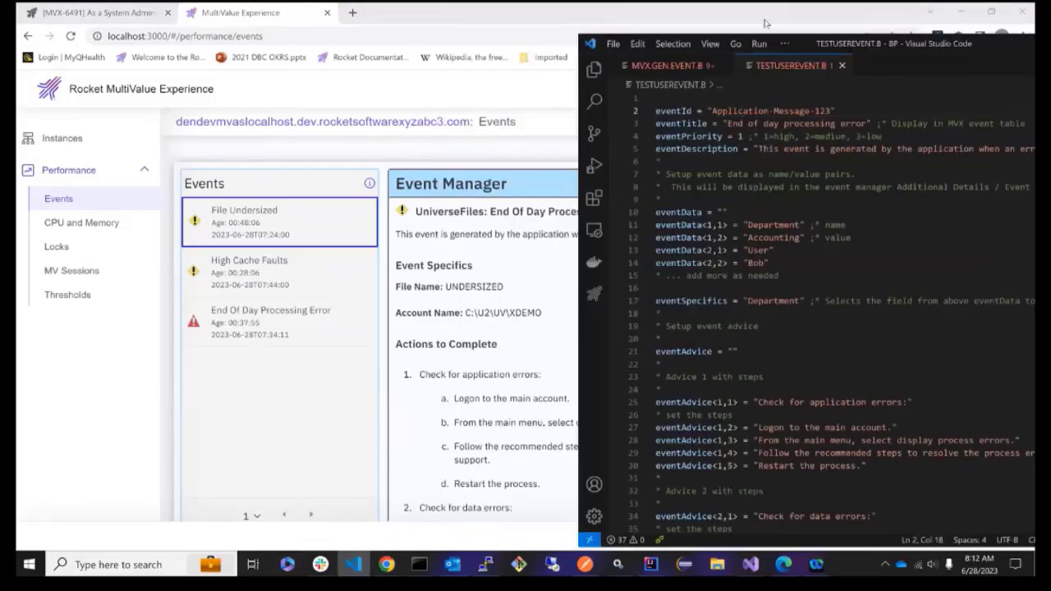
scroll(679, 220, down, 2)
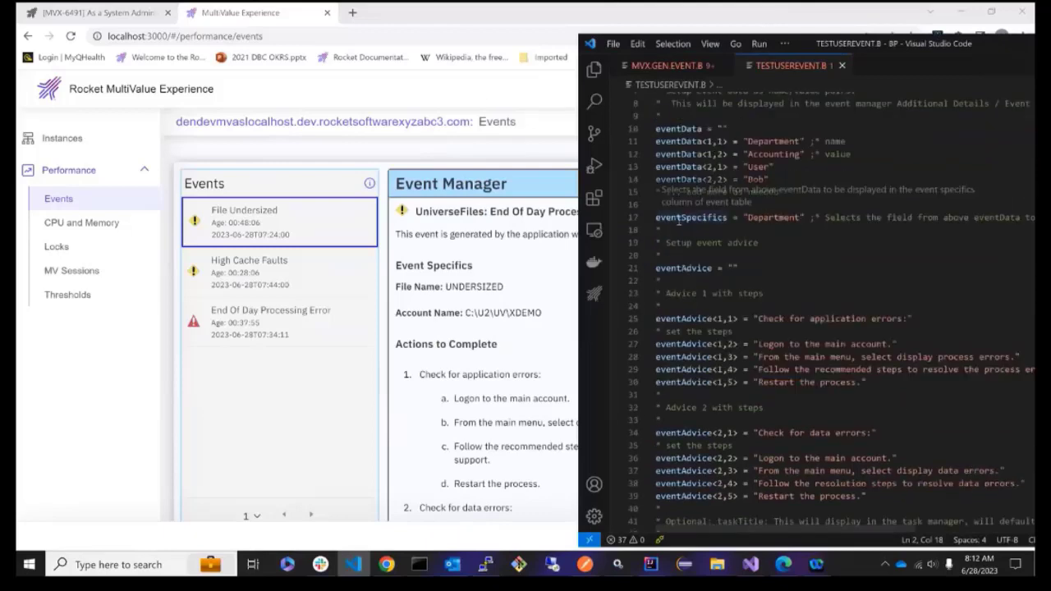
scroll(679, 220, down, 6)
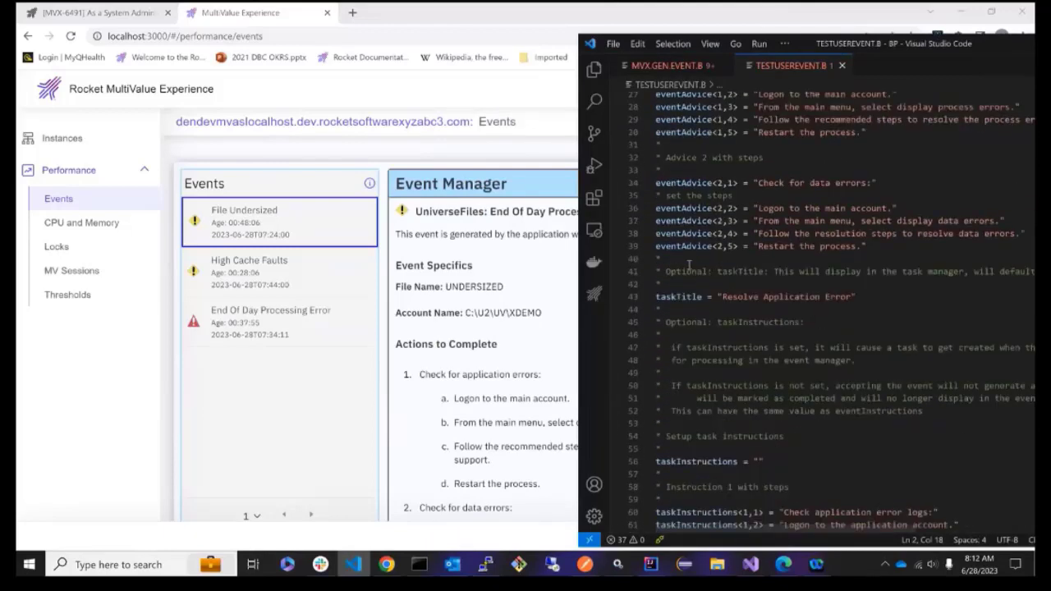
scroll(689, 265, down, 9)
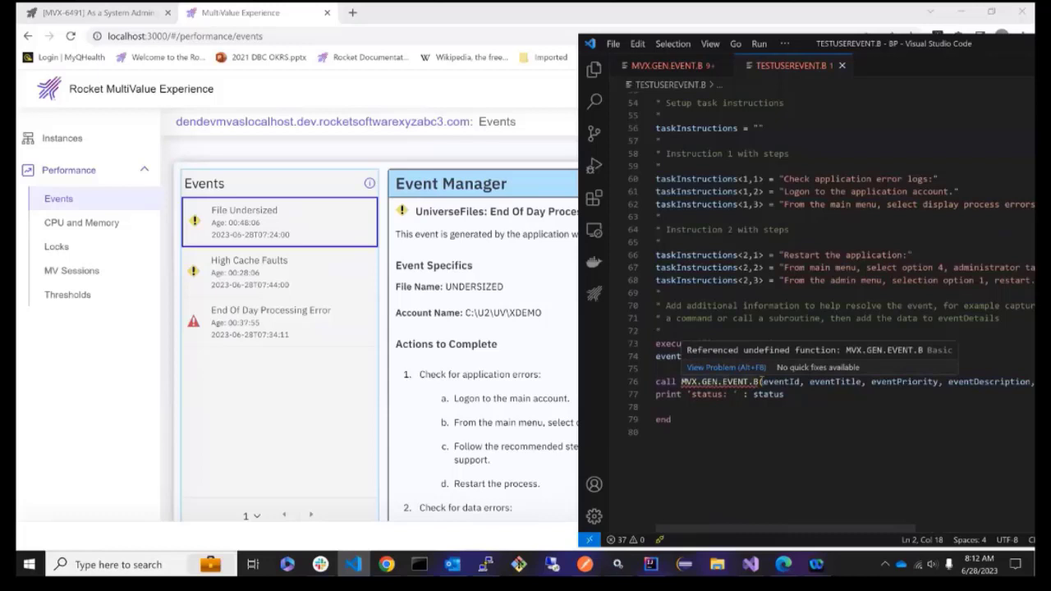
scroll(762, 382, up, 15)
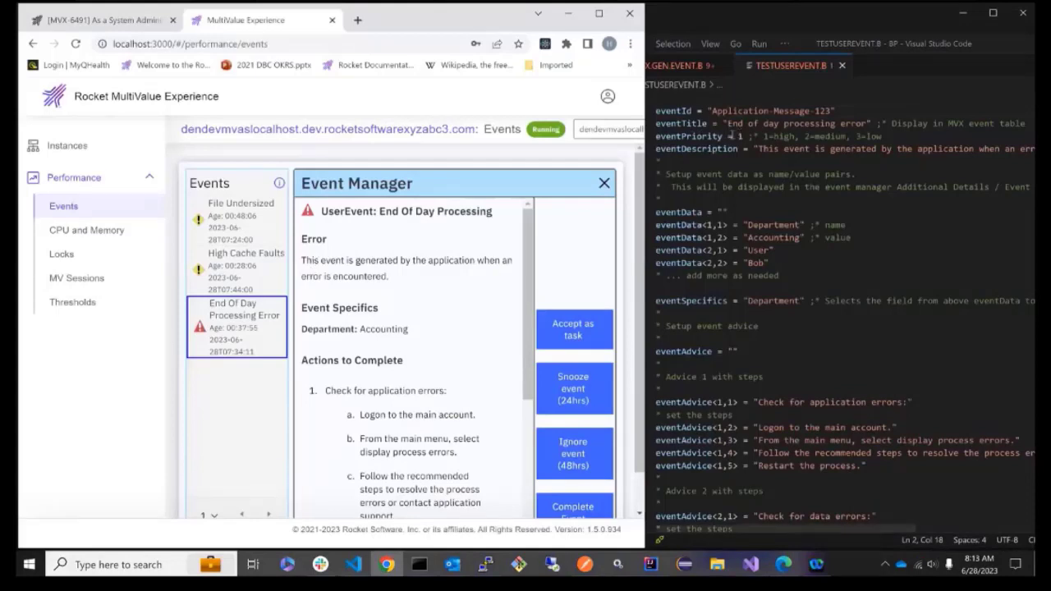
Compare the End Of Day Processing Error event's specifics, actions and expanded additional details with the eventData and eventSpecifics code in TESTUSEREVENT.B
scroll(533, 355, down, 2)
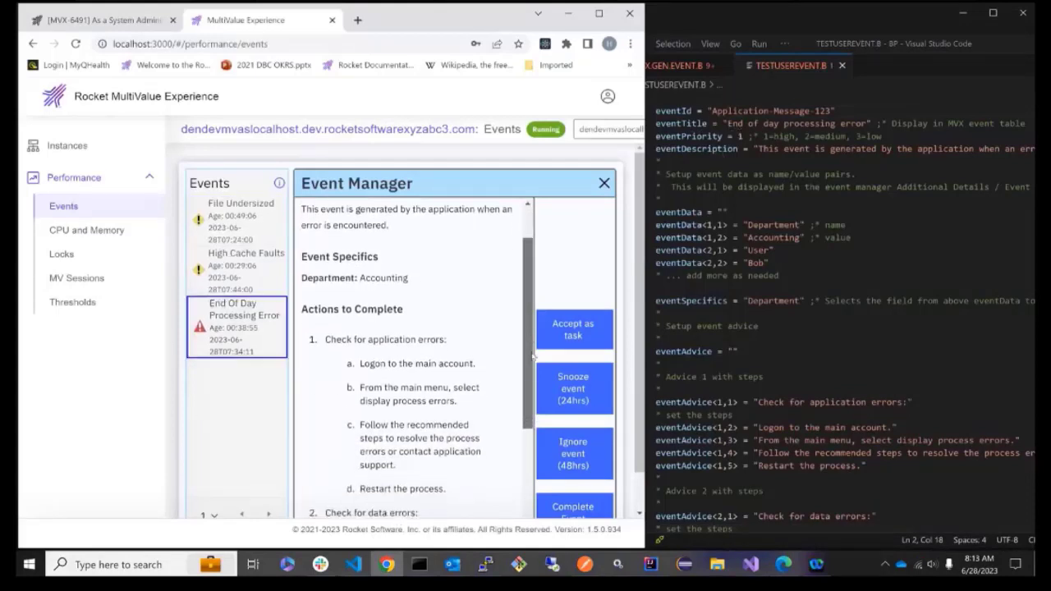
scroll(532, 356, down, 1)
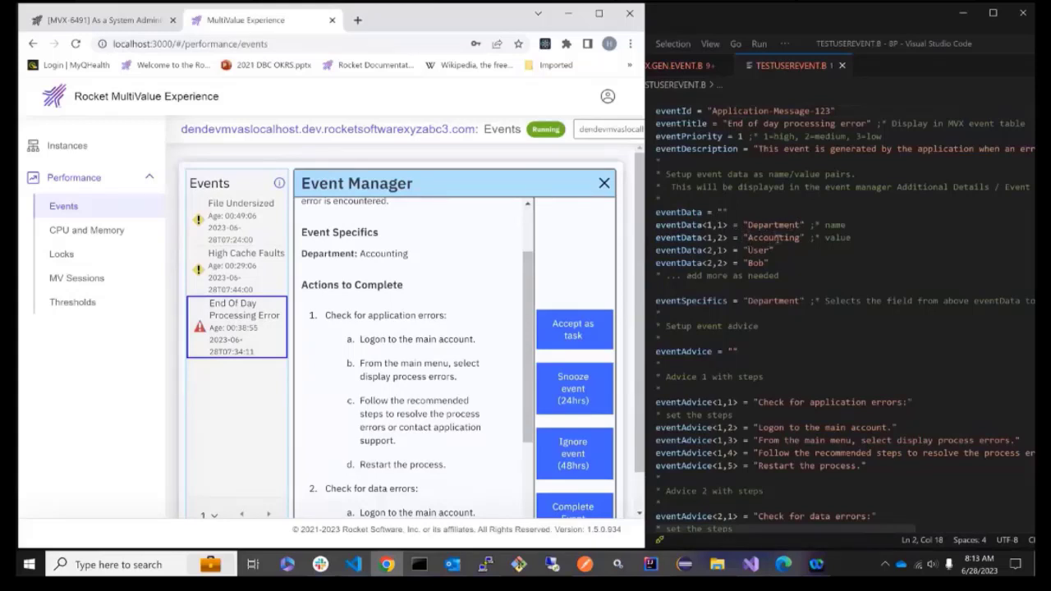
scroll(509, 370, down, 5)
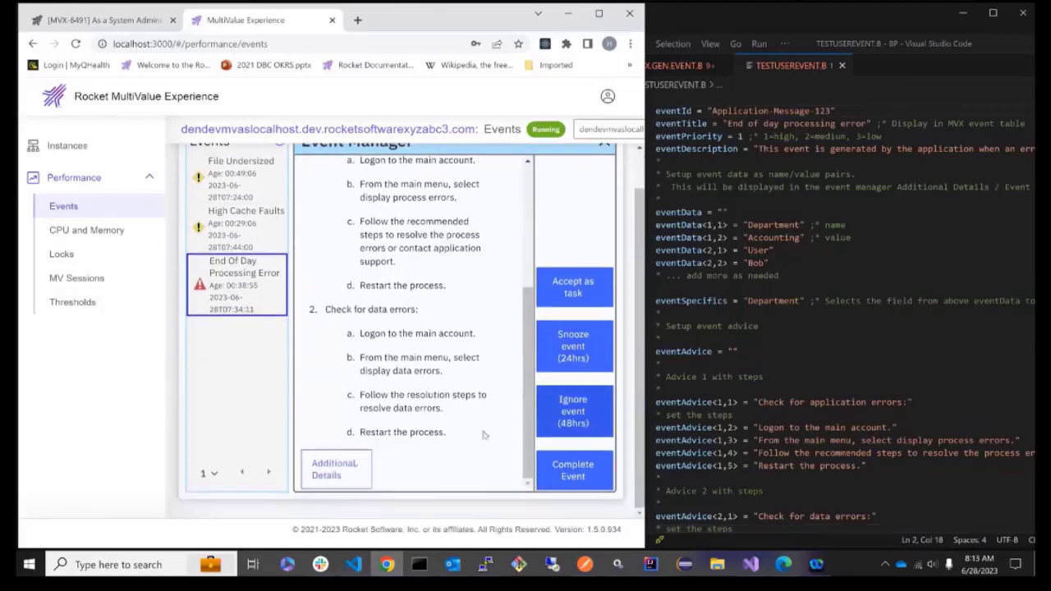
click(361, 470)
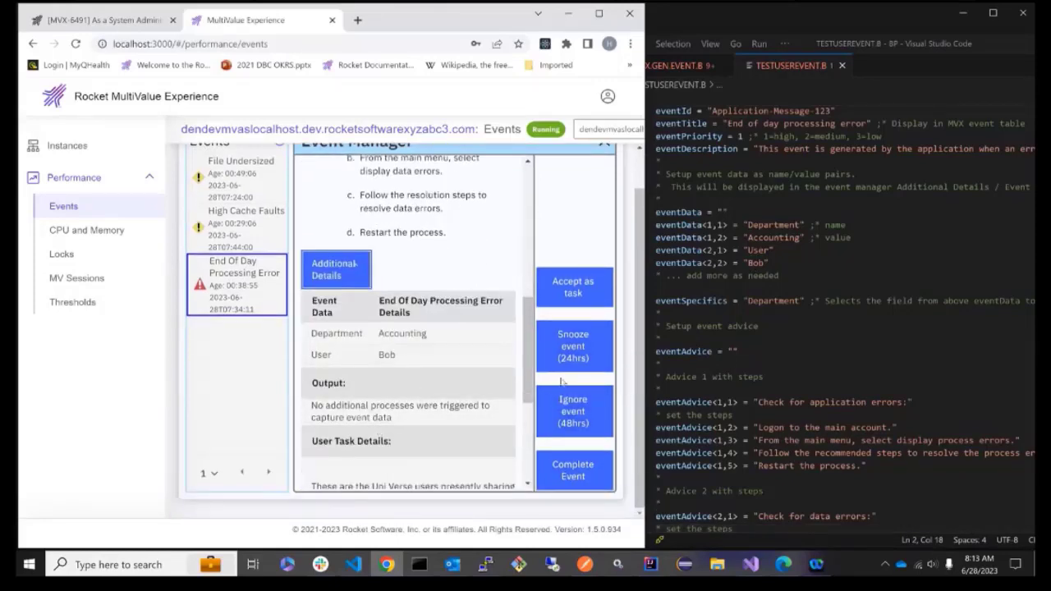
scroll(711, 308, down, 2)
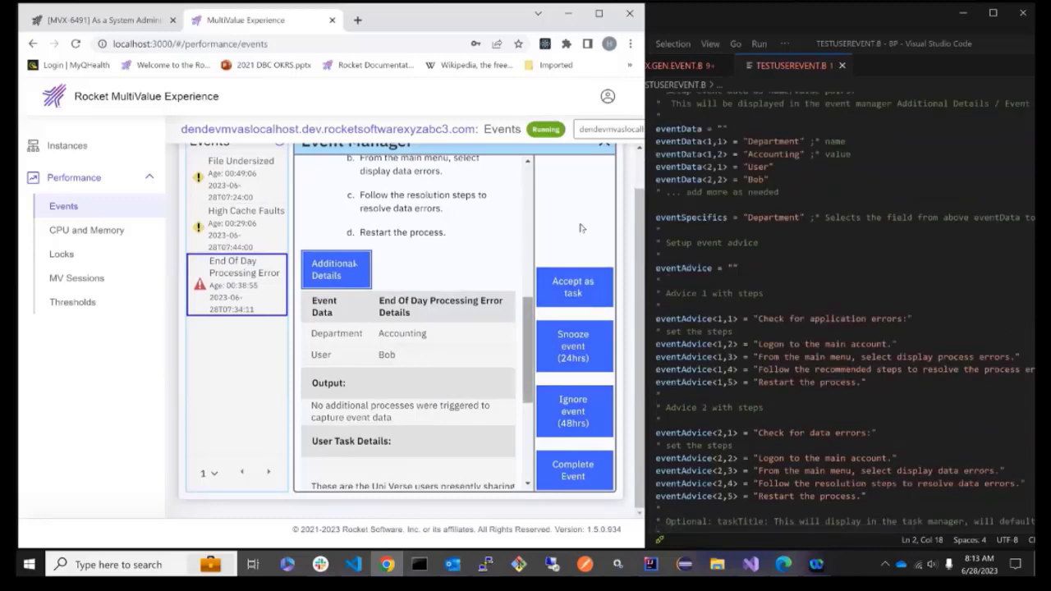
drag(530, 319, 524, 180)
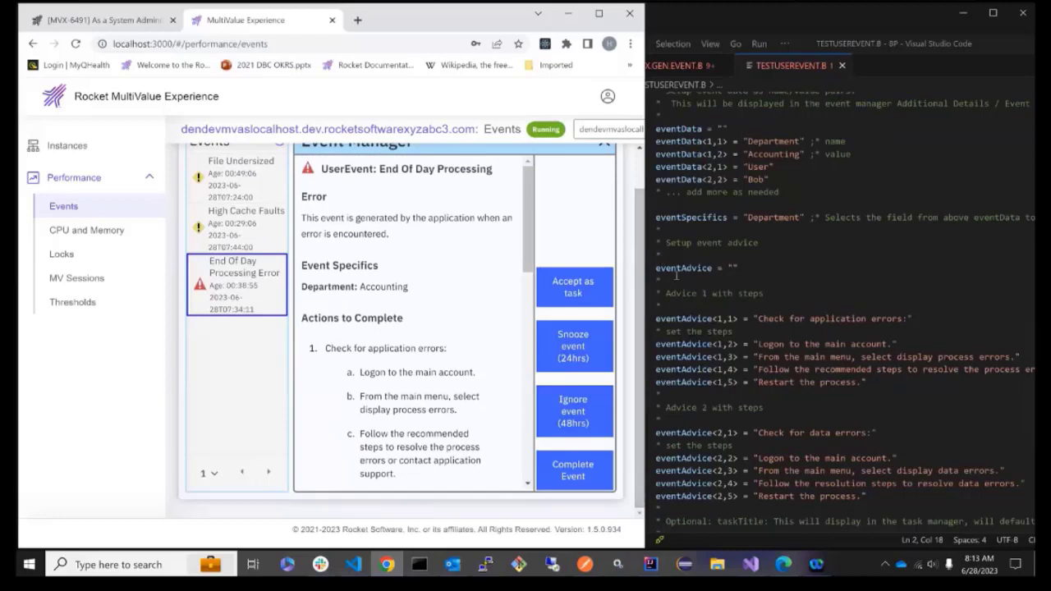
Examine the event advice, taskTitle, taskInstructions and 'listu' output capture code in TESTUSEREVENT.B down to the subroutine call
scroll(679, 283, down, 2)
scroll(677, 271, down, 2)
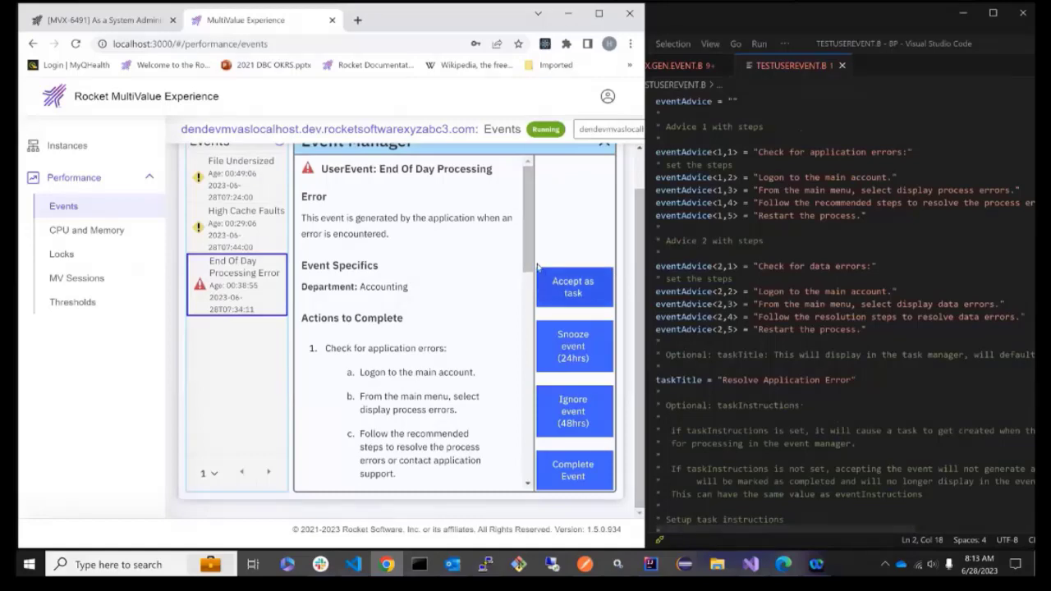
scroll(729, 302, down, 2)
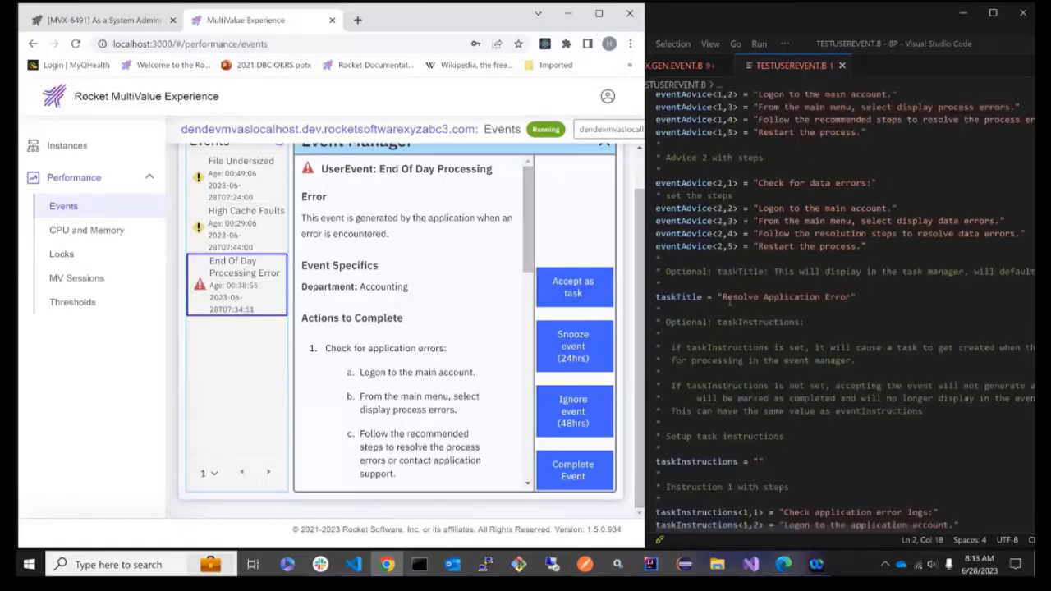
scroll(729, 302, down, 2)
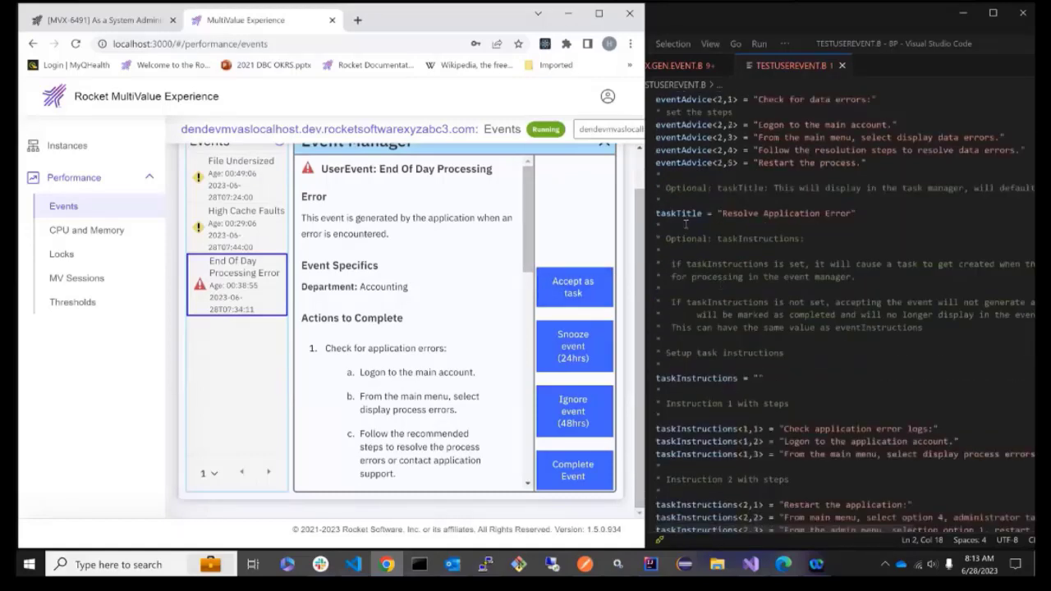
scroll(690, 222, down, 2)
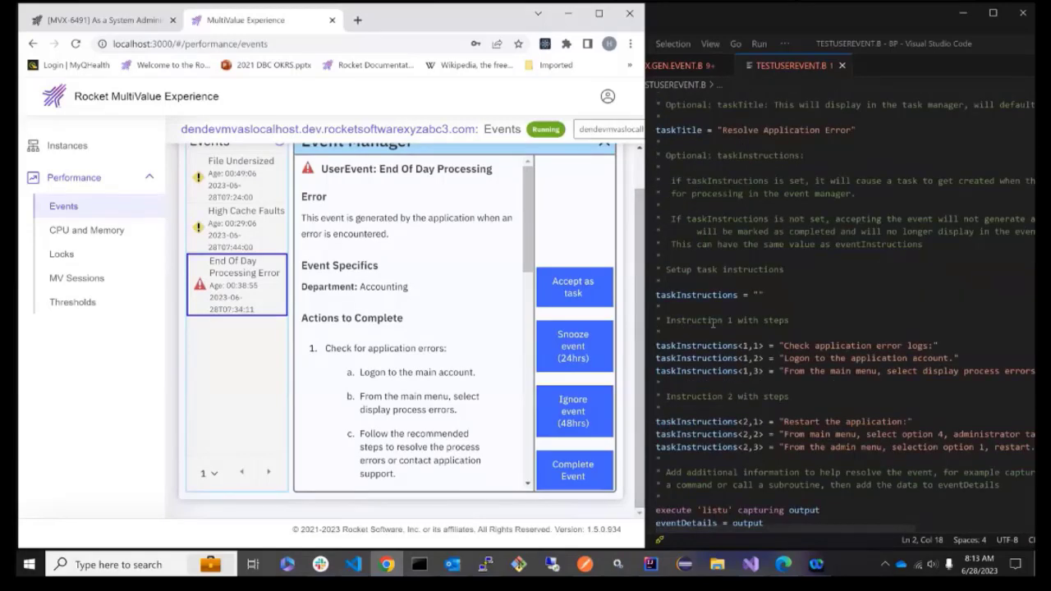
scroll(706, 312, down, 2)
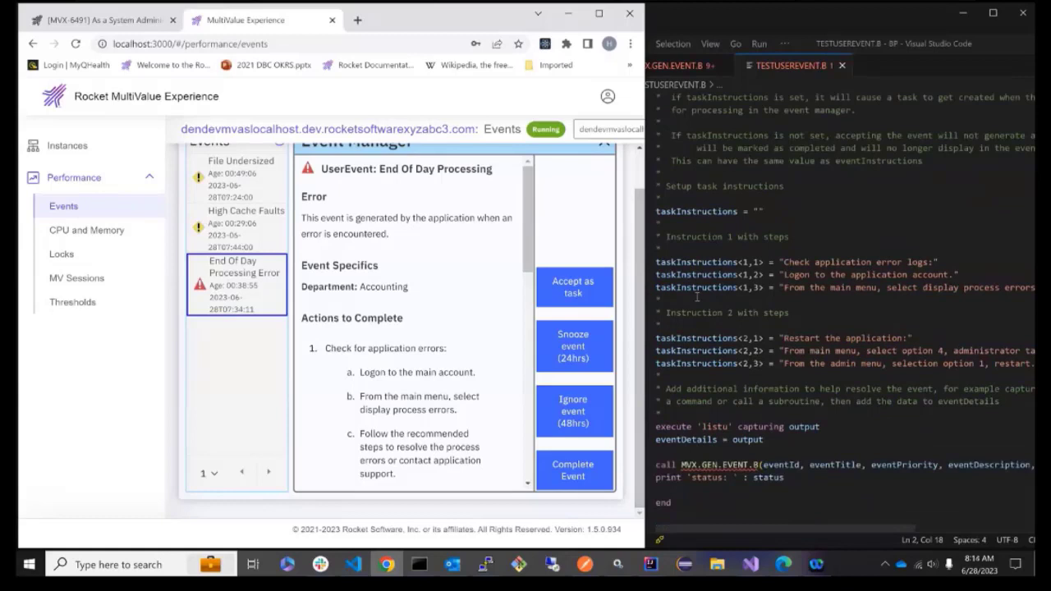
scroll(697, 297, down, 2)
scroll(696, 298, down, 2)
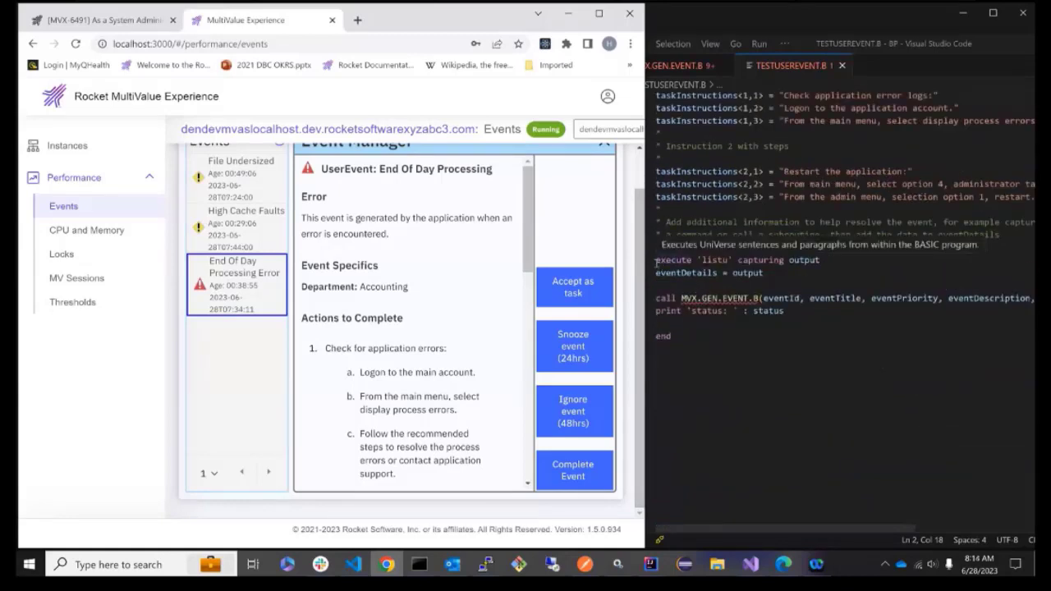
Reselect the End Of Day Processing Error event and inspect the arguments of the MVX.GEN.EVENT.B call in TESTUSEREVENT.B
click(271, 308)
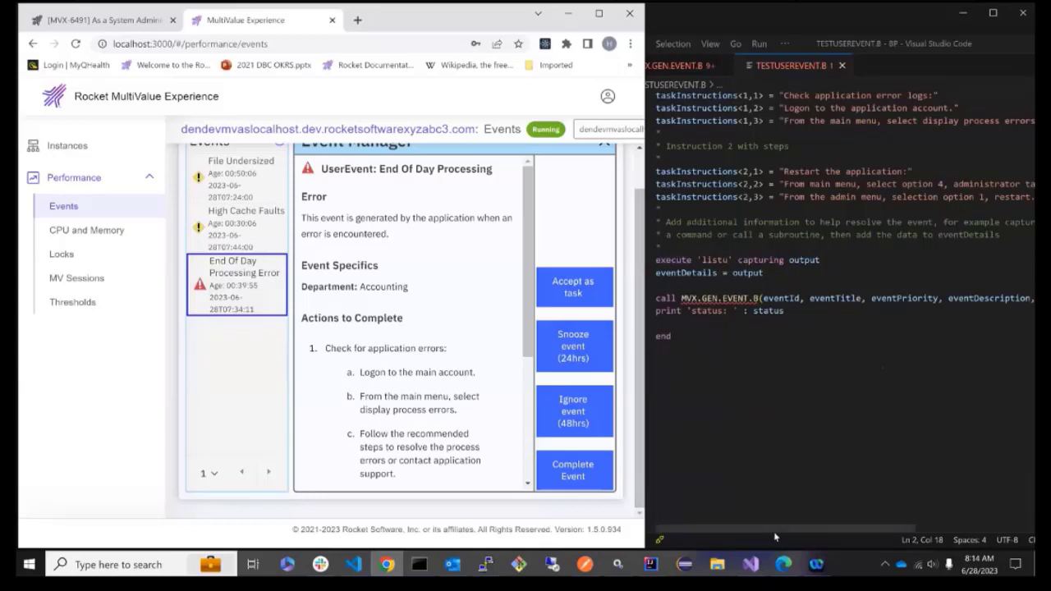
click(841, 535)
drag(887, 530, 1050, 534)
drag(867, 534, 690, 534)
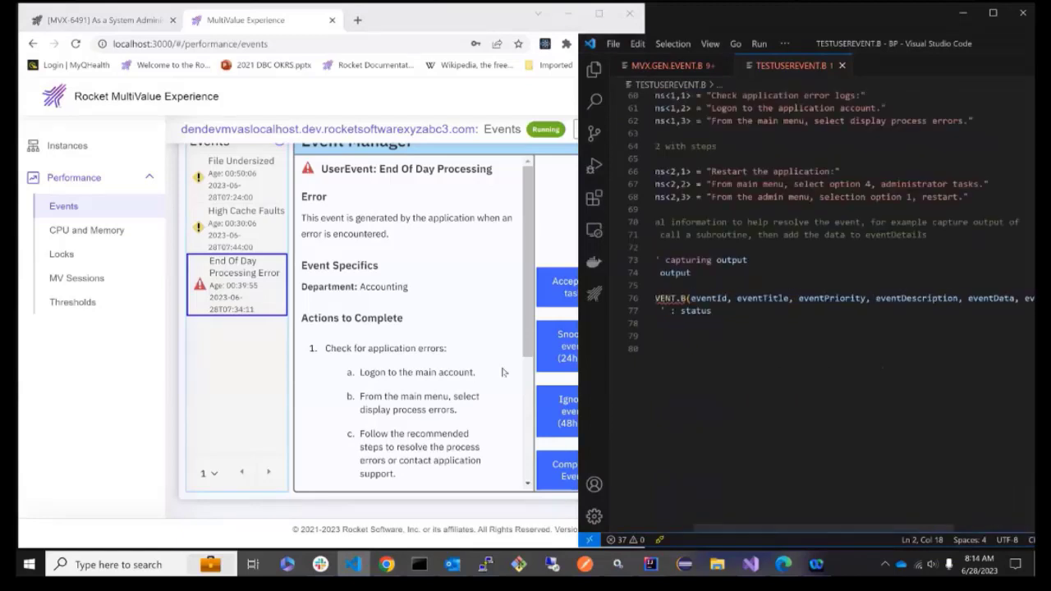
Mark the End Of Day Processing Error event as complete in the event manager
click(522, 348)
scroll(522, 349, down, 3)
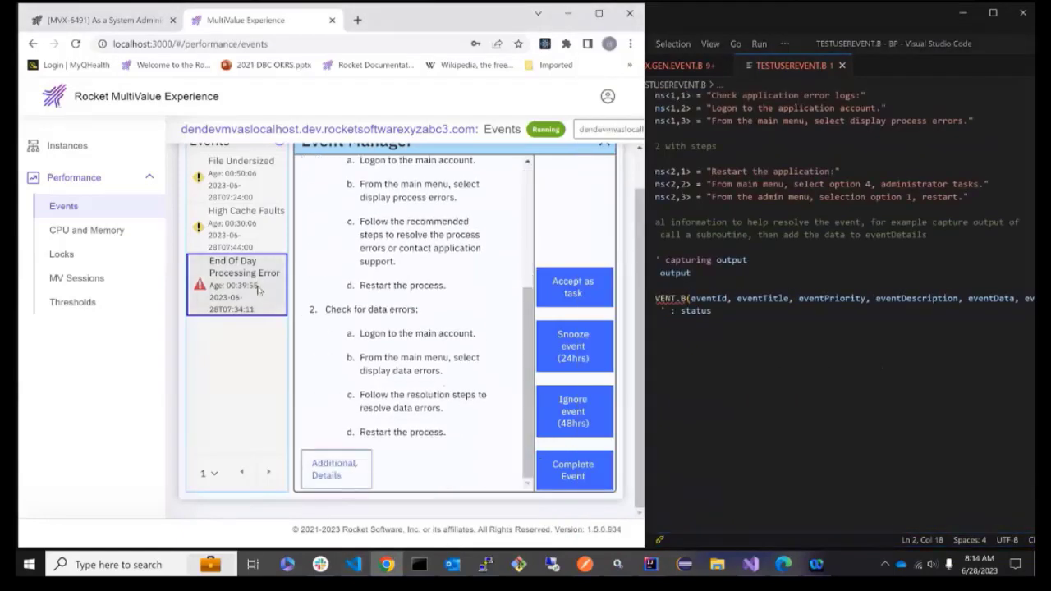
click(578, 465)
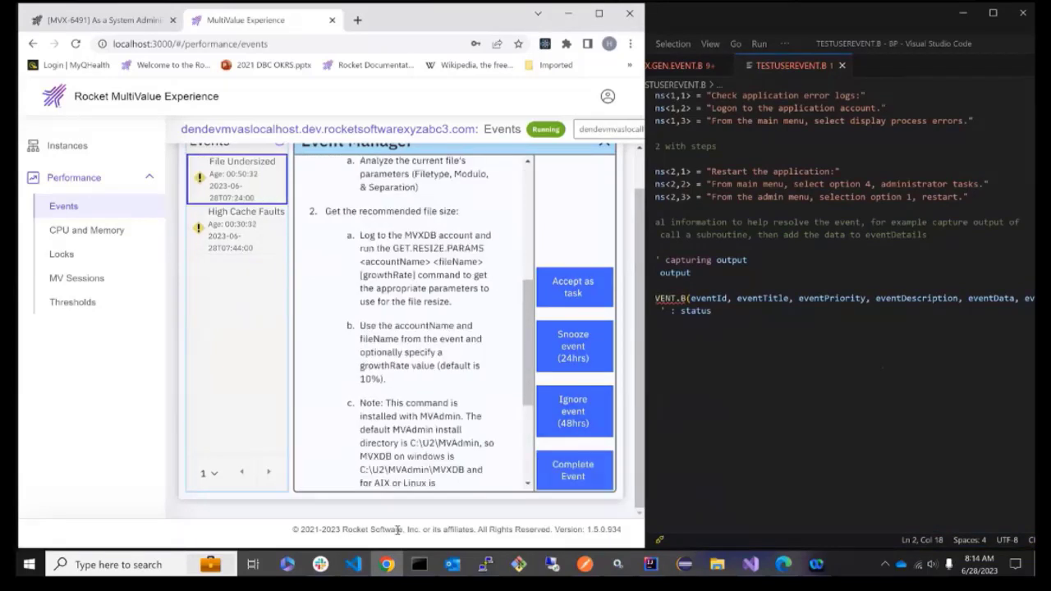
Switch to the localhost terminal session and rerun the previous command, RUN BP TESTUSEREVENT.B, using .X
click(486, 564)
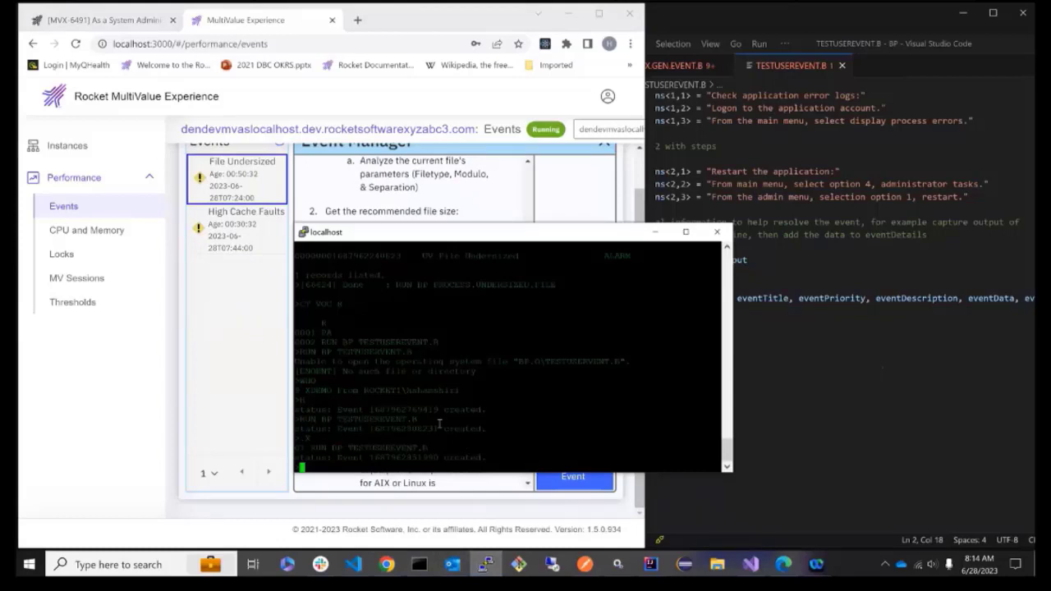
text(.X)
key(Return)
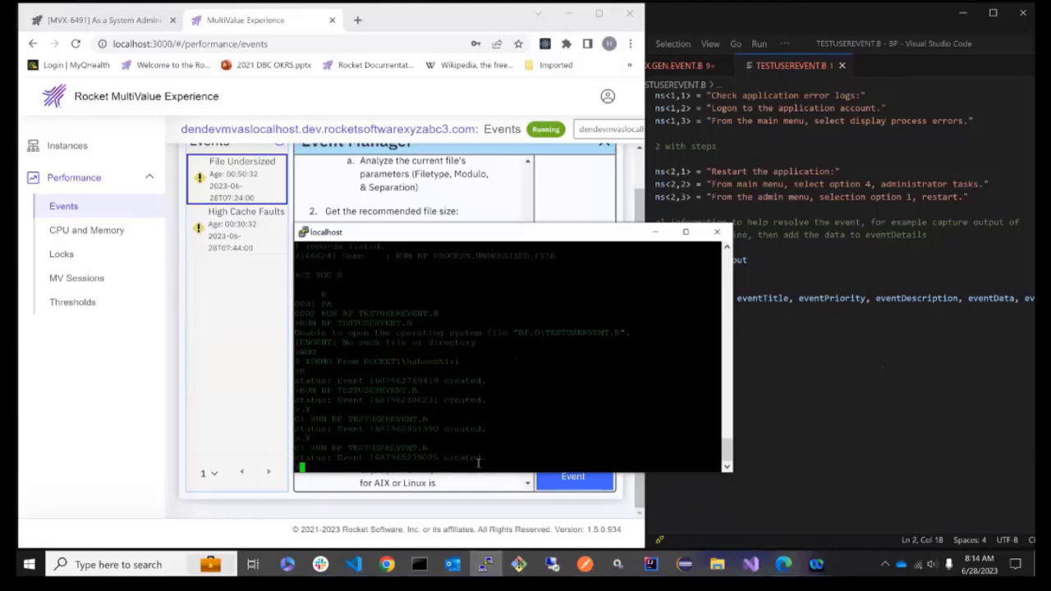
List the PERFEVENT records with their title and state in the terminal, and reload the Events page in the browser
text(PH)
key(Return)
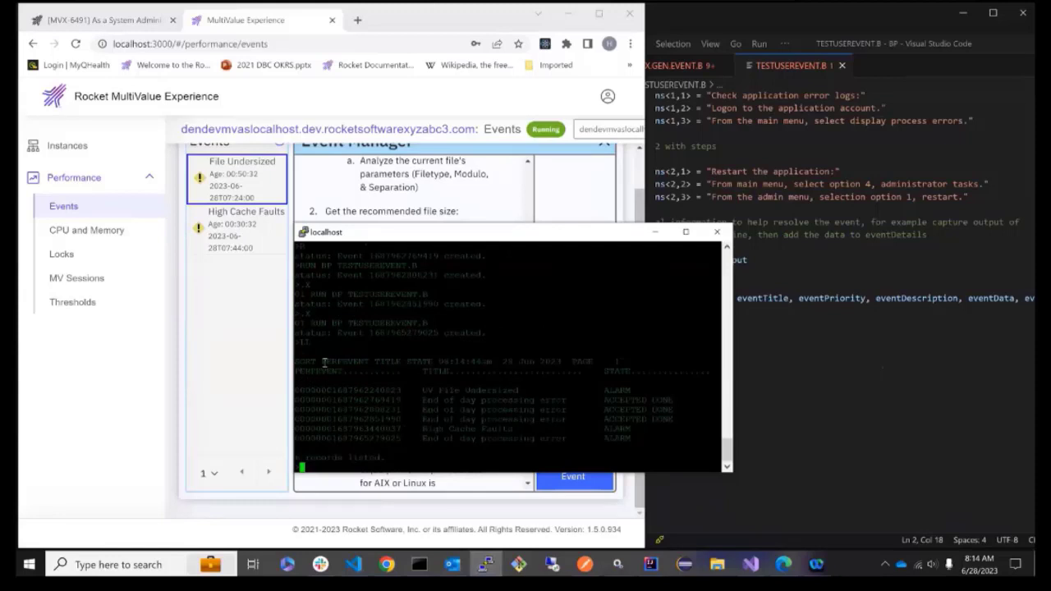
click(289, 41)
key(Return)
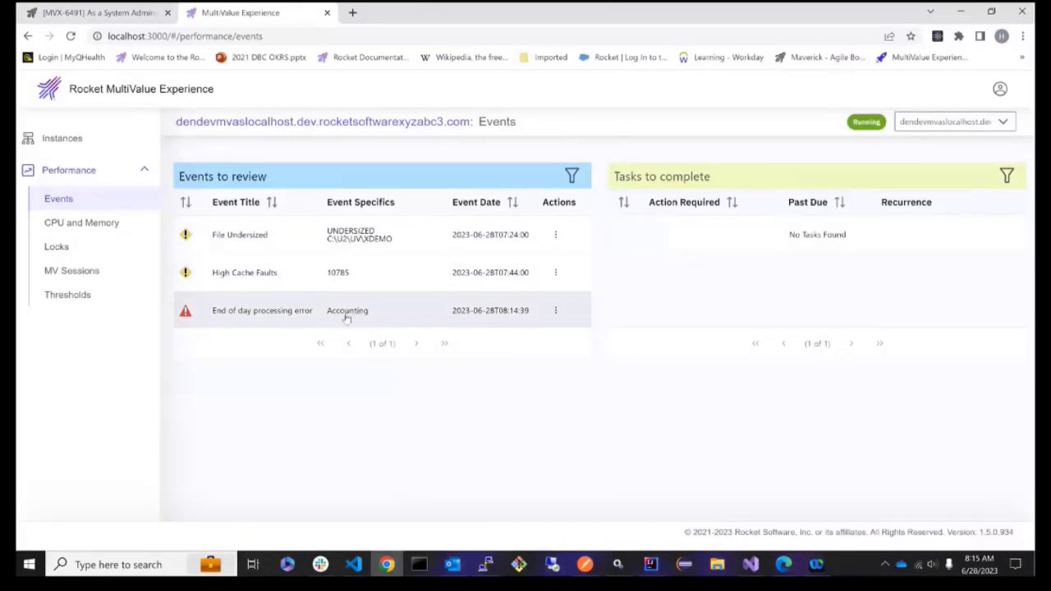
Accept the End of day processing error event for Accounting as a task and close the event manager
click(301, 321)
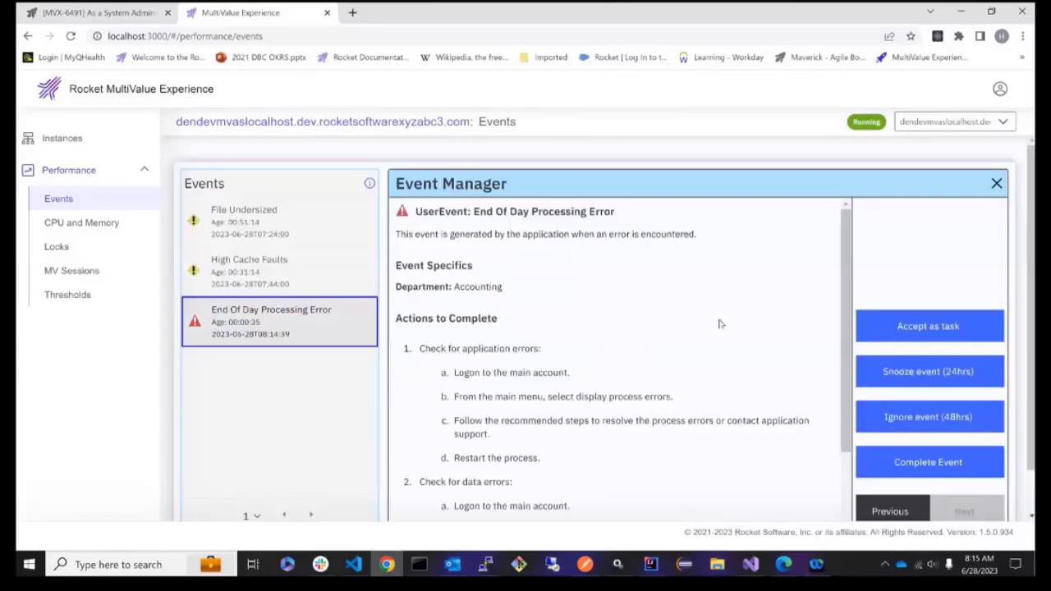
scroll(874, 286, down, 1)
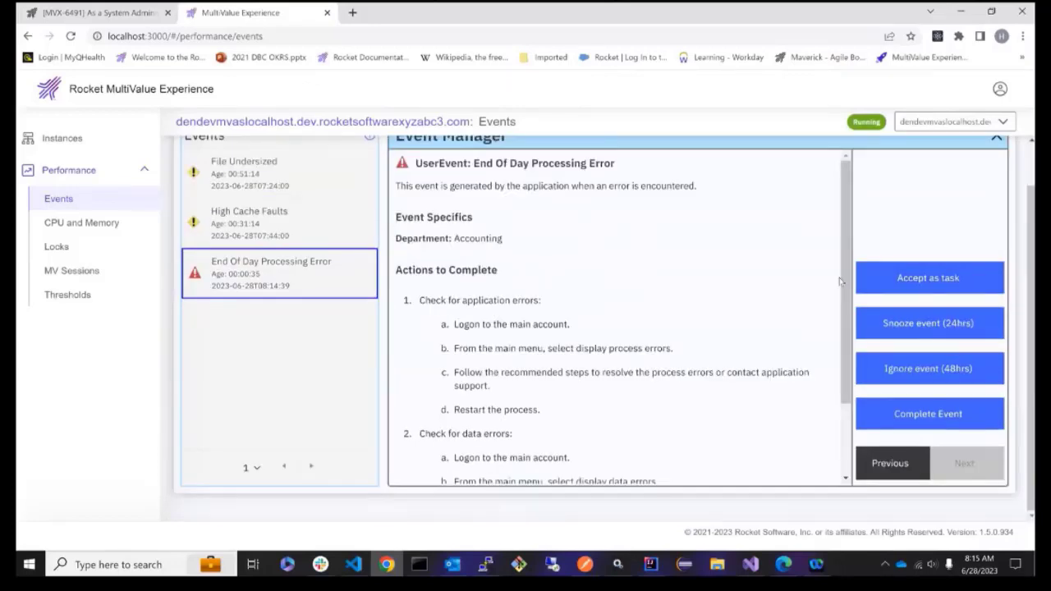
click(880, 279)
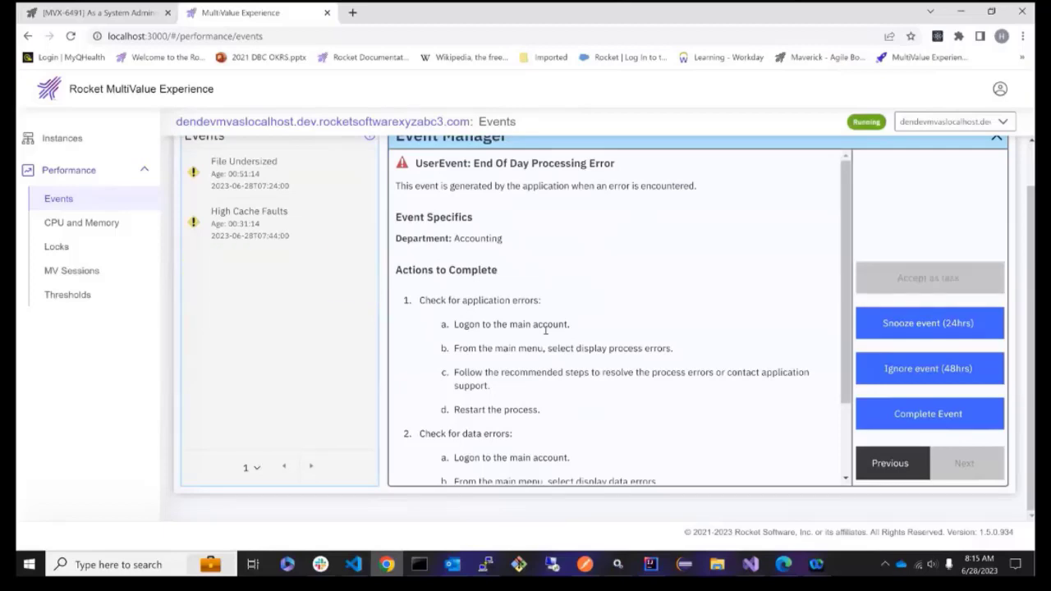
double_click(367, 18)
double_click(367, 18)
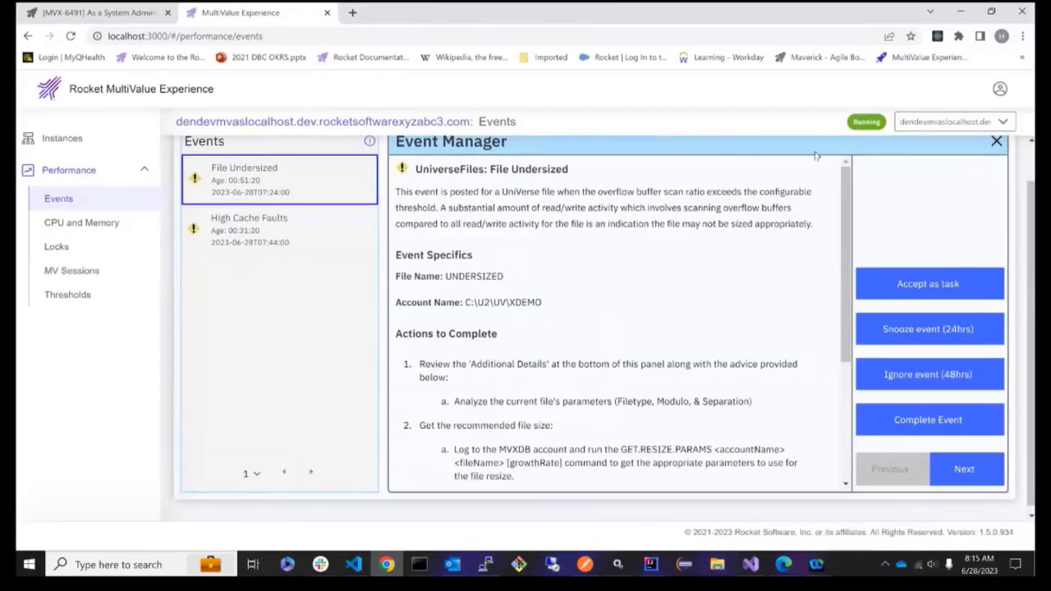
click(1002, 144)
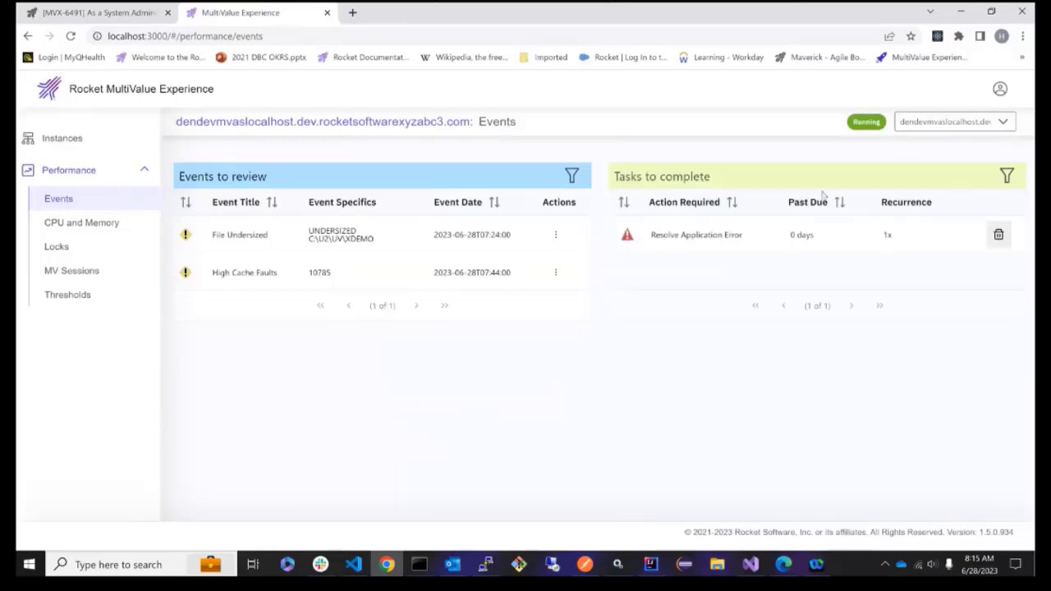
Mark "Restart the application" as done in the Resolve Application Error task and complete the task, informing the engine
click(670, 240)
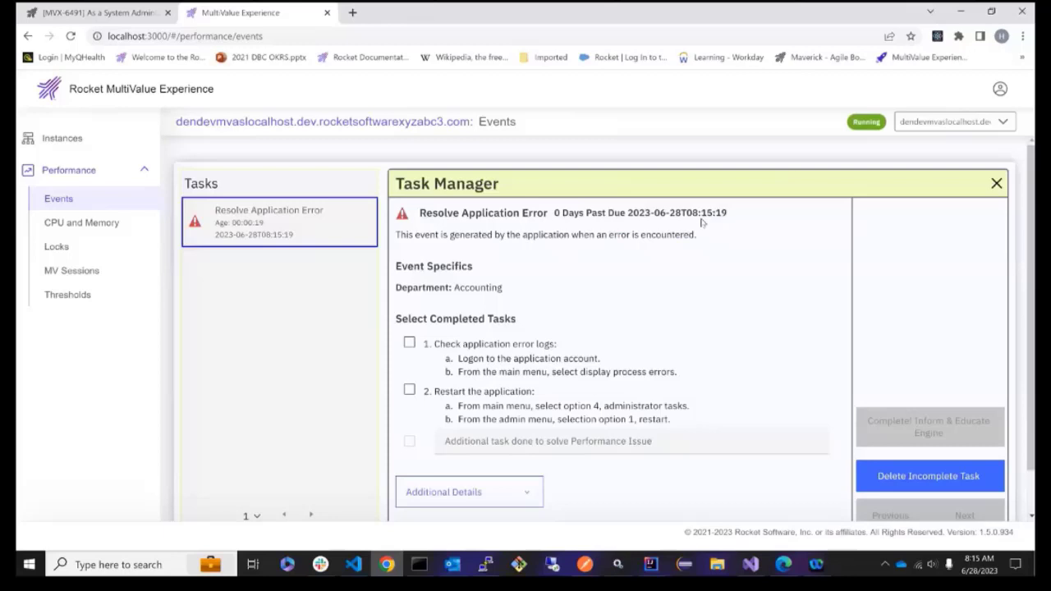
scroll(703, 222, down, 5)
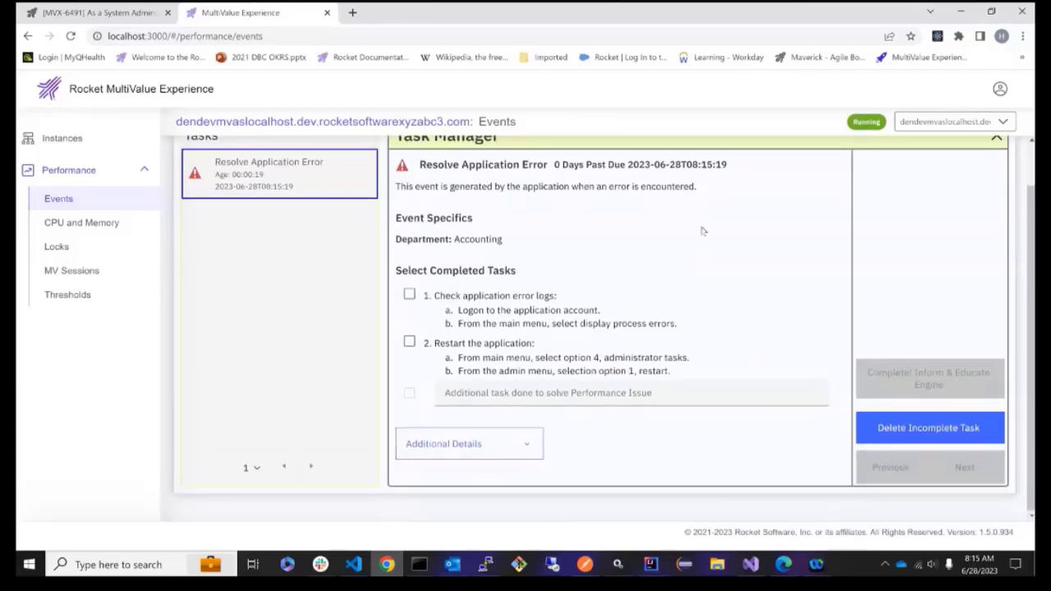
scroll(565, 398, up, 6)
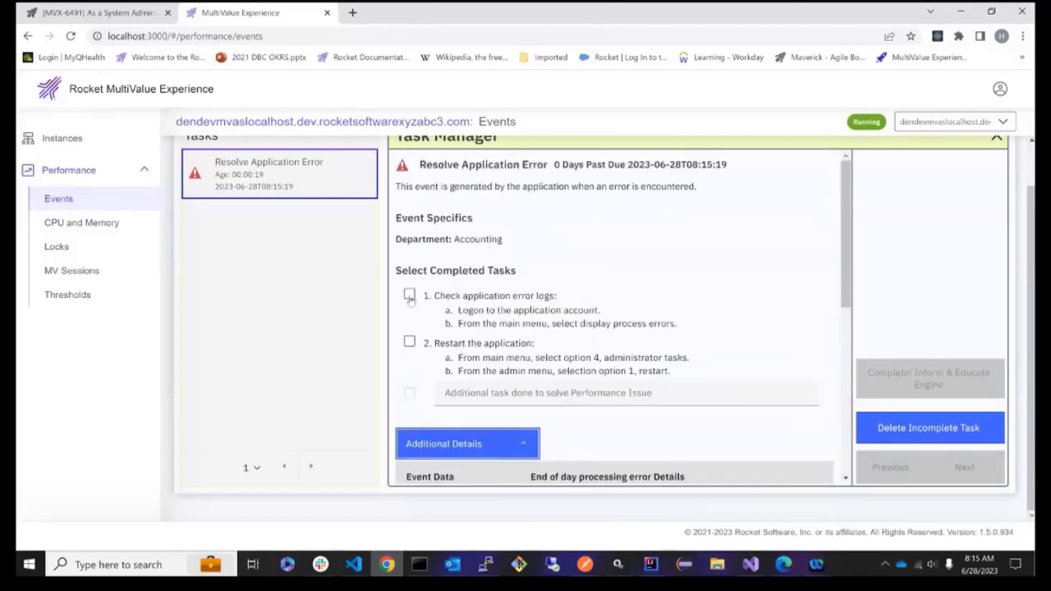
click(410, 343)
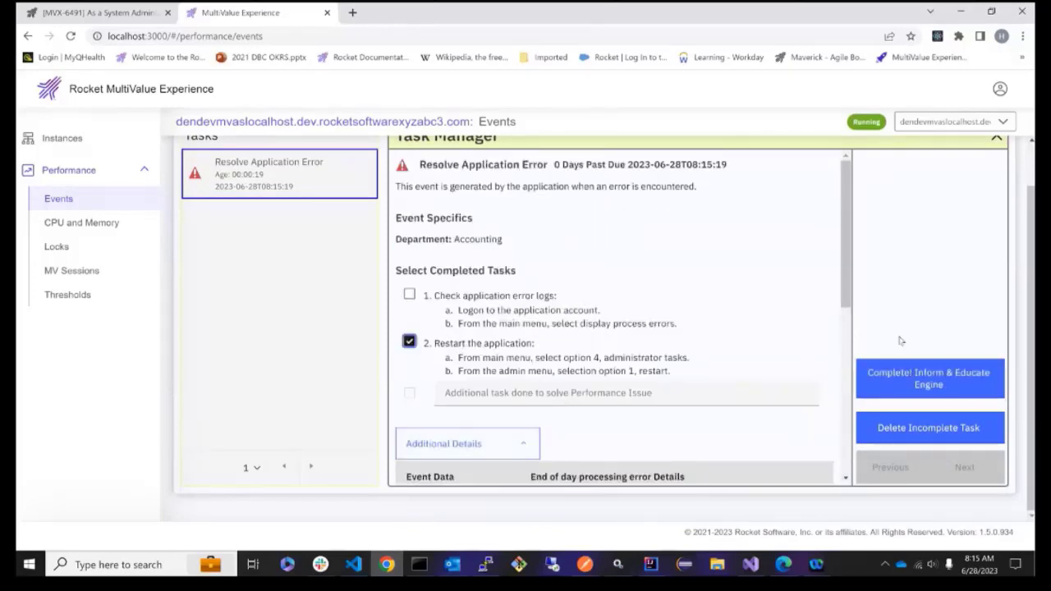
click(870, 375)
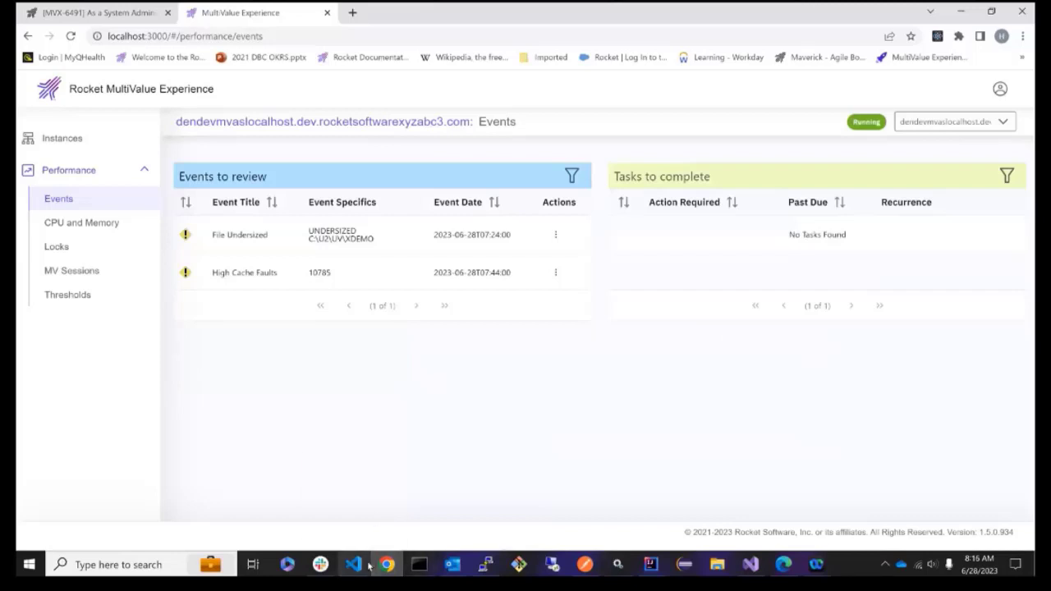
Switch to Visual Studio Code and review the eventAdvice, taskTitle, taskInstructions and eventDetails assignments and the MVX.GEN.EVENT.B call in TESTUSEREVENT.B
click(373, 528)
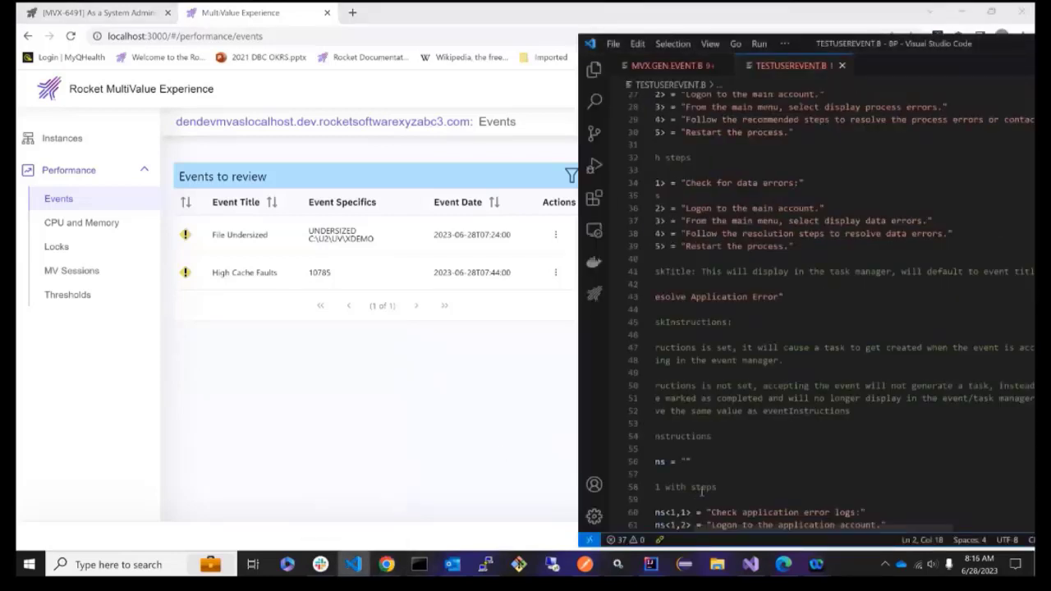
scroll(701, 491, down, 9)
scroll(698, 489, left, 3)
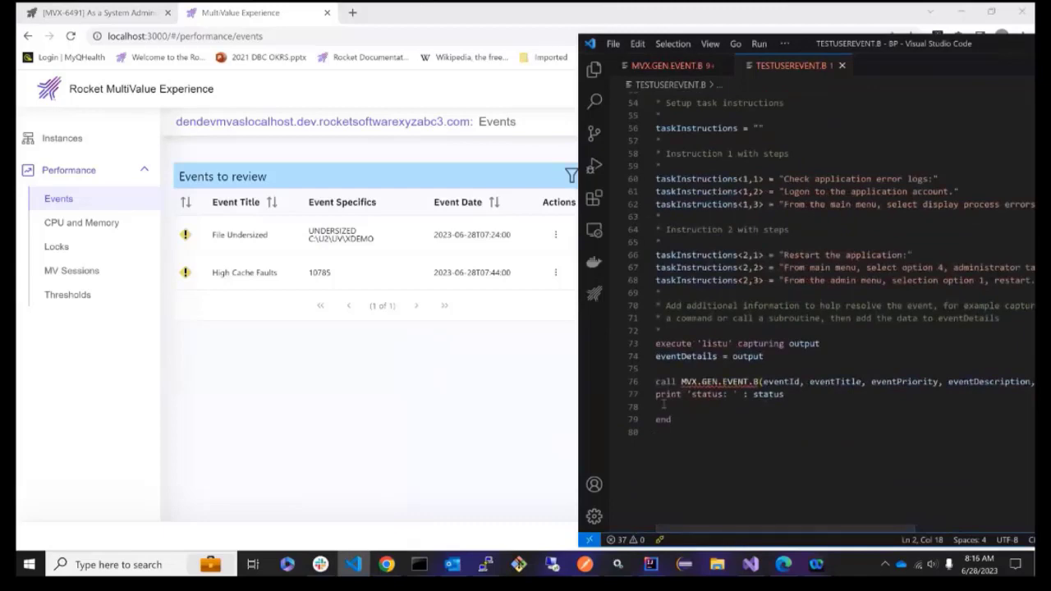
scroll(666, 168, up, 9)
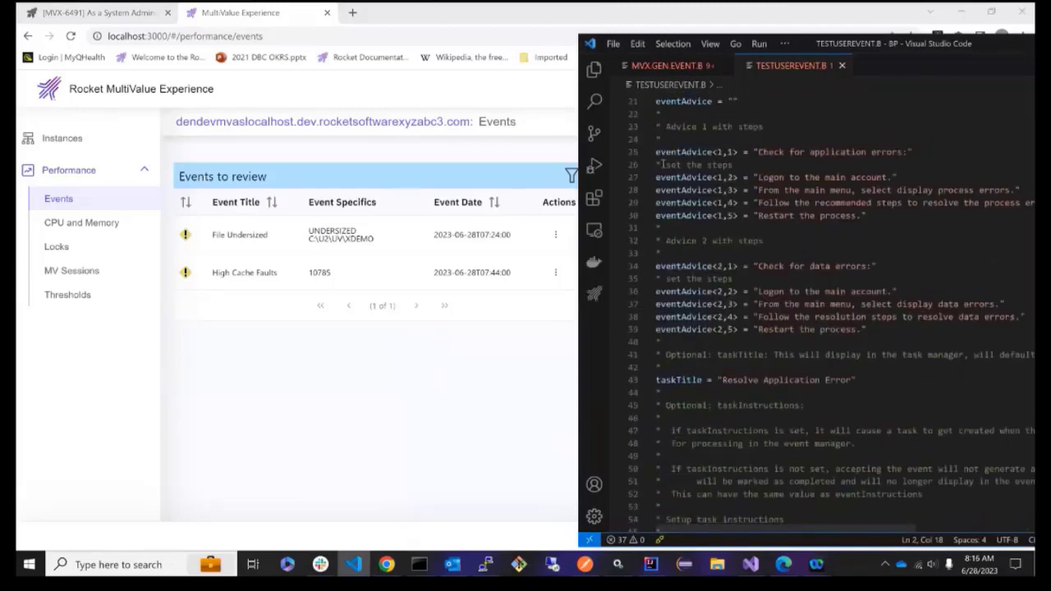
scroll(685, 344, down, 9)
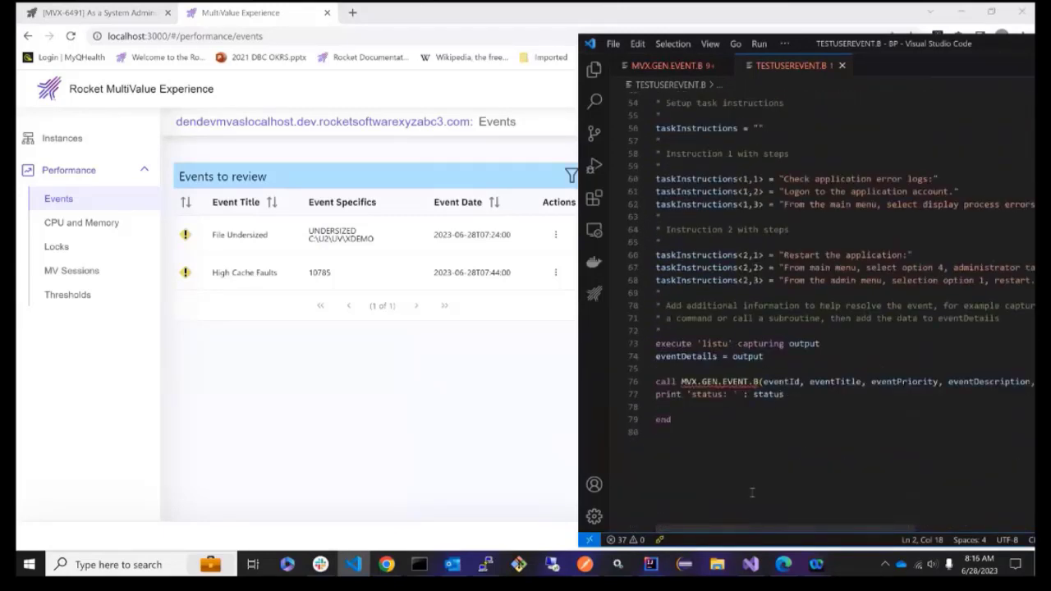
scroll(716, 263, up, 7)
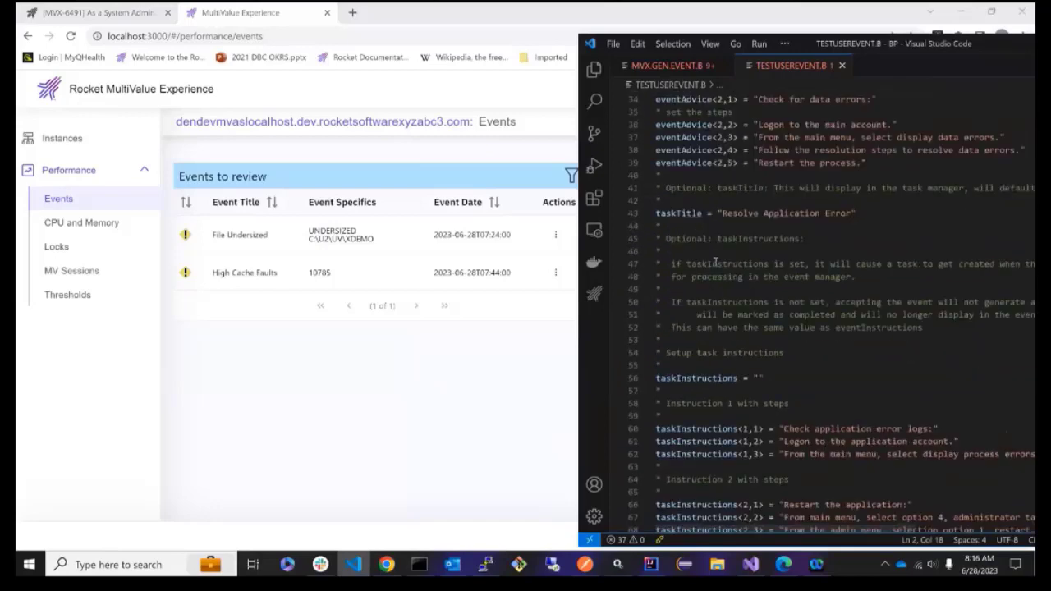
scroll(716, 263, up, 7)
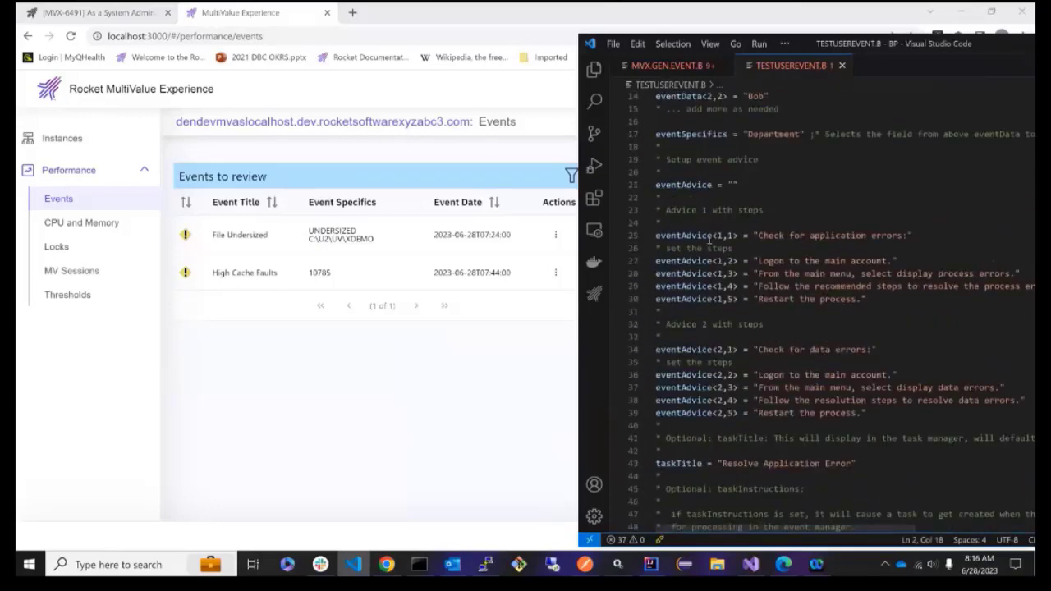
scroll(710, 237, down, 11)
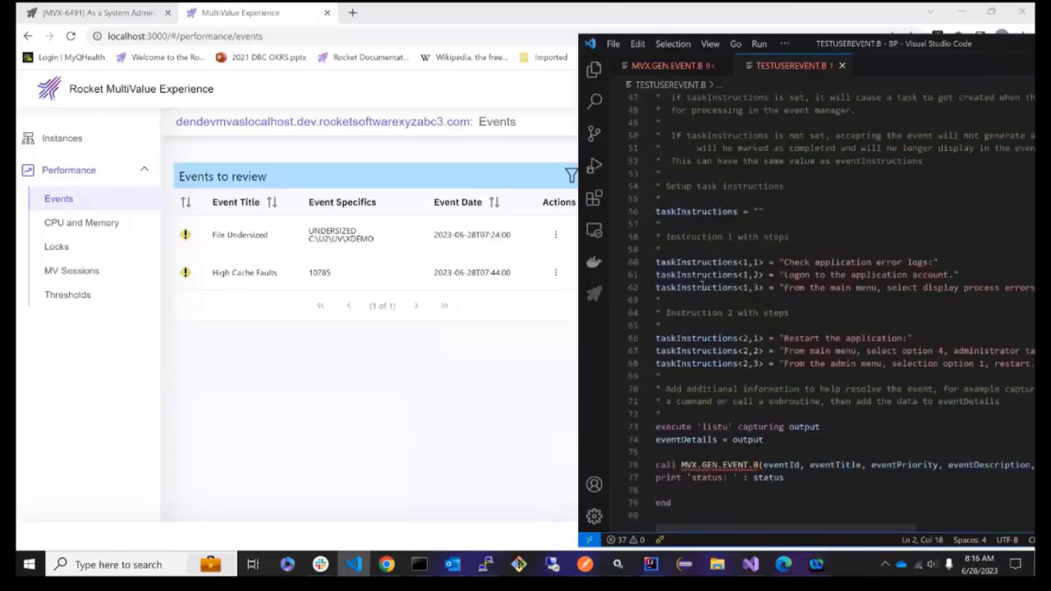
scroll(702, 285, up, 10)
scroll(703, 285, down, 3)
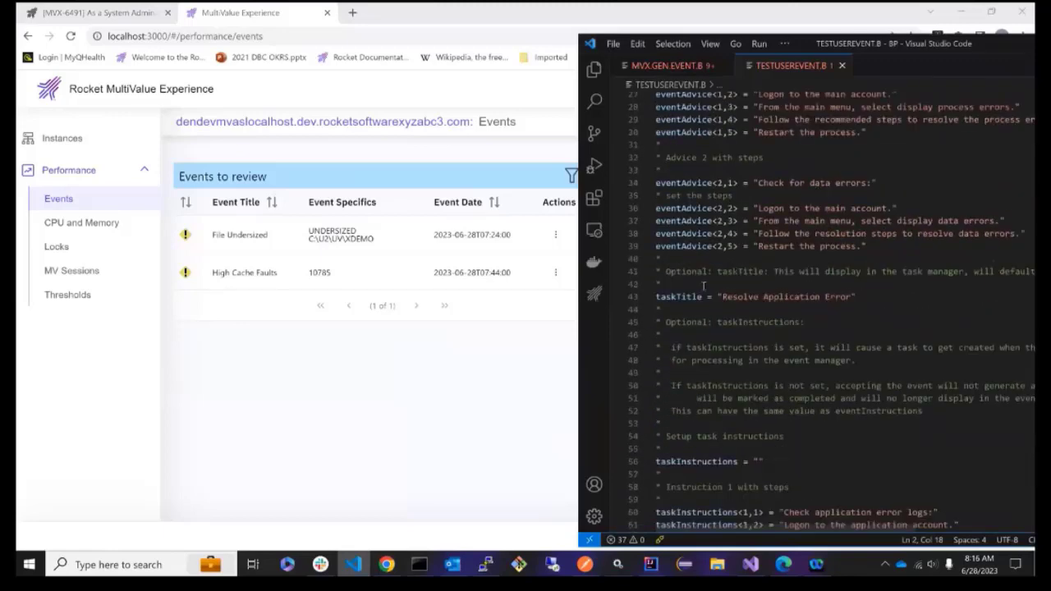
scroll(703, 285, down, 7)
scroll(704, 285, down, 13)
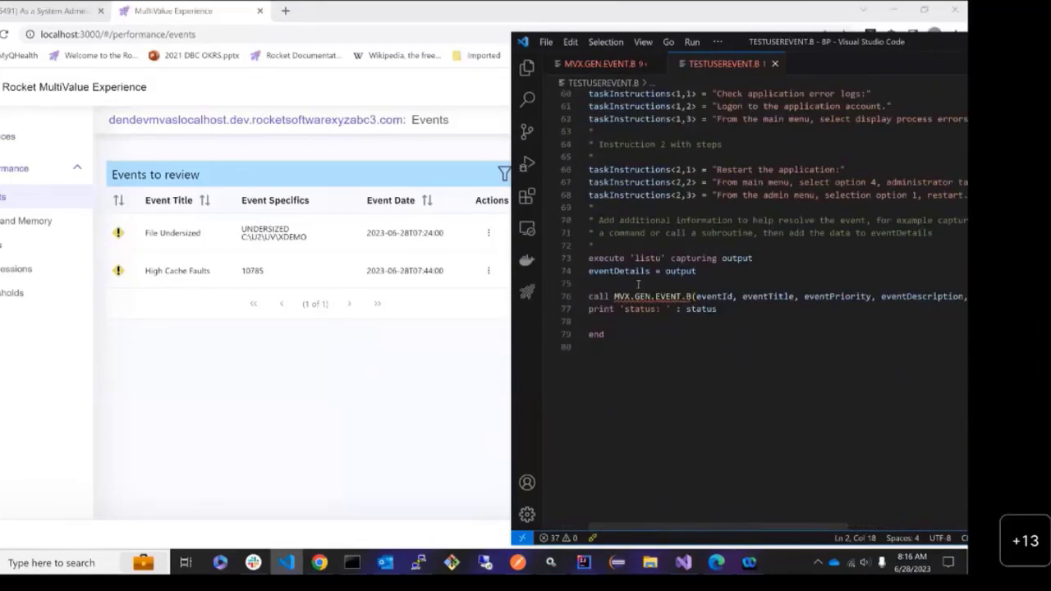